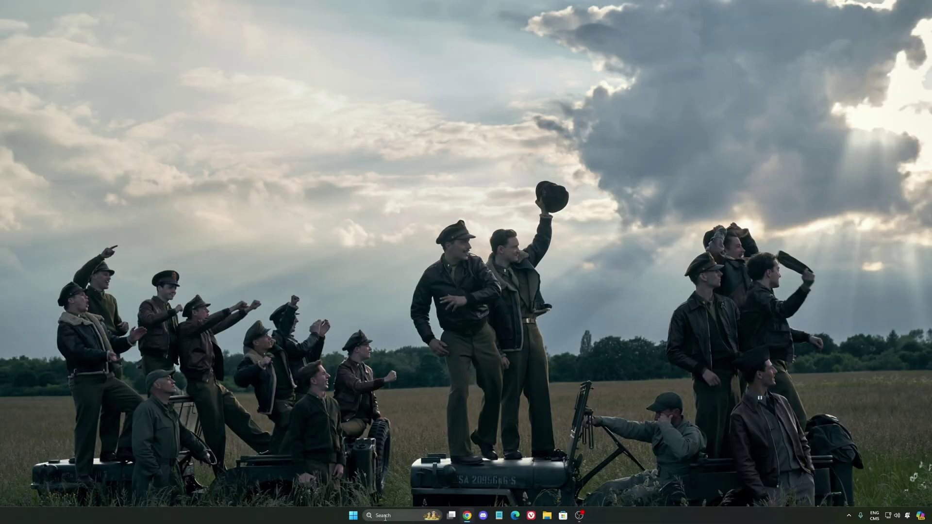
Open the Game Bar page in the Windows gaming settings and continue to the default graphics settings
{"action": "left_click", "coordinate": [387, 516]}
{"action": "type", "text": "seti"}
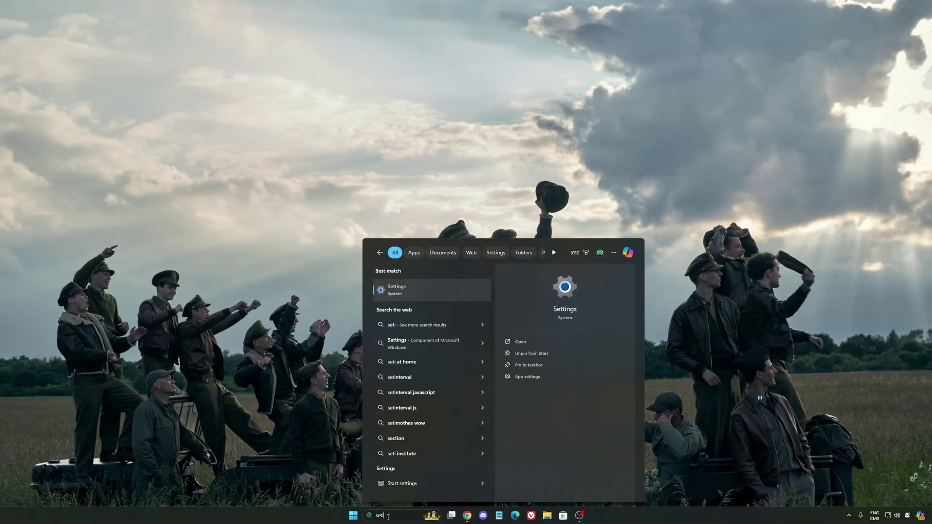
{"action": "key", "text": "Return"}
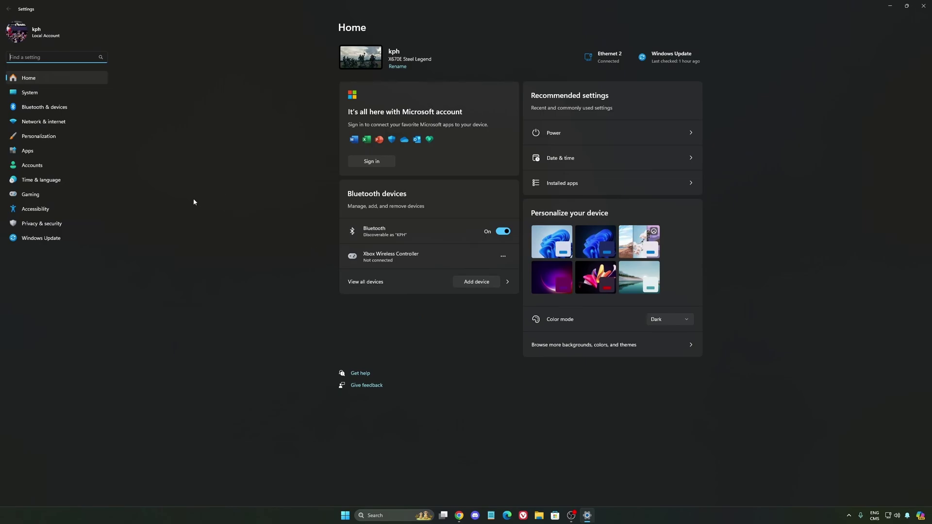
{"action": "left_click", "coordinate": [33, 195]}
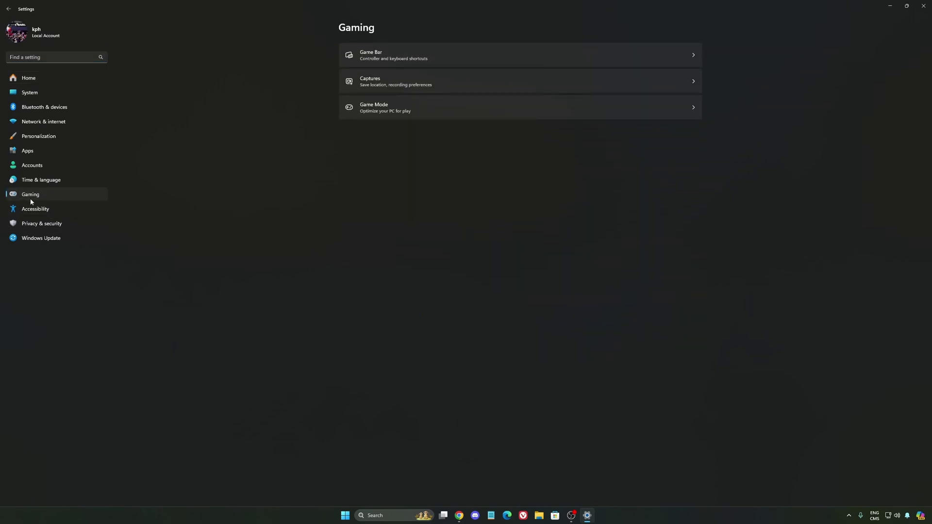
{"action": "left_click", "coordinate": [369, 59]}
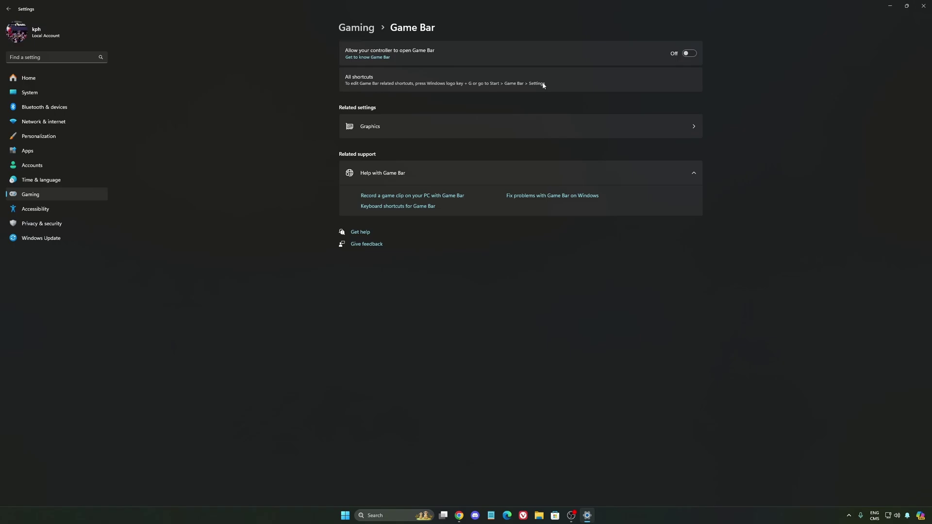
{"action": "left_click", "coordinate": [436, 130]}
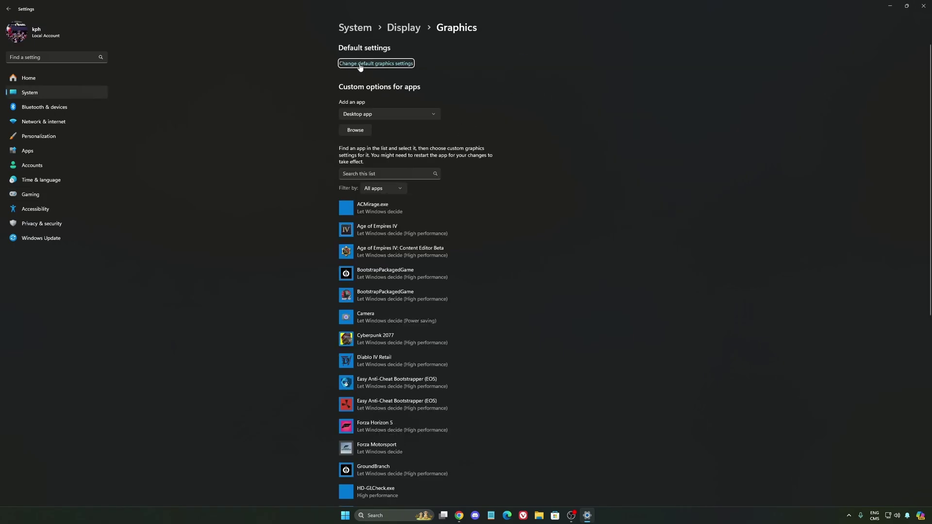
{"action": "left_click", "coordinate": [360, 64]}
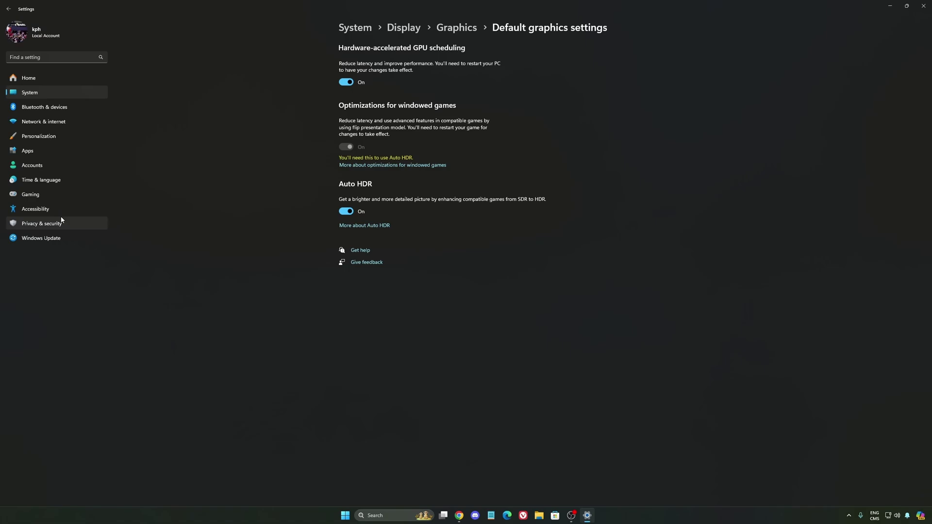
Review the Captures recording preferences and the Game Mode page in the gaming settings
{"action": "left_click", "coordinate": [47, 194]}
{"action": "left_click", "coordinate": [465, 86]}
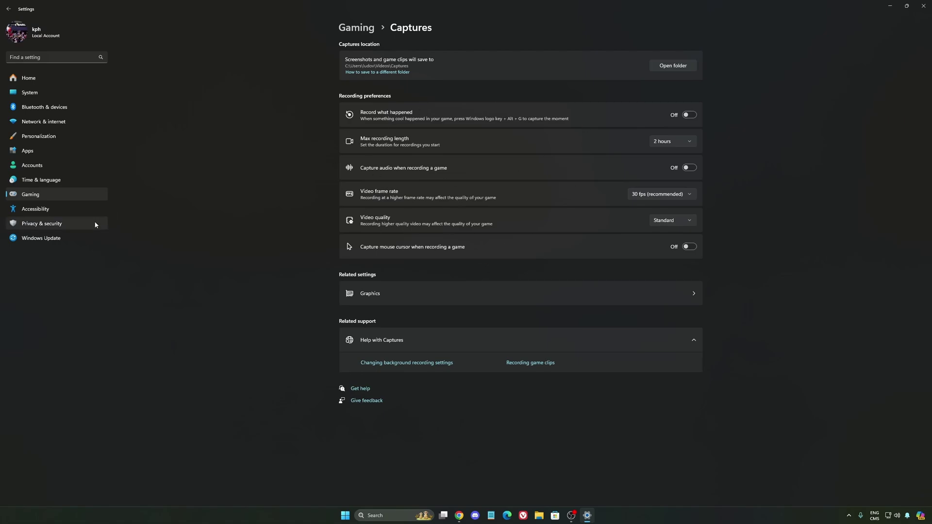
{"action": "left_click", "coordinate": [83, 194]}
{"action": "left_click", "coordinate": [430, 107]}
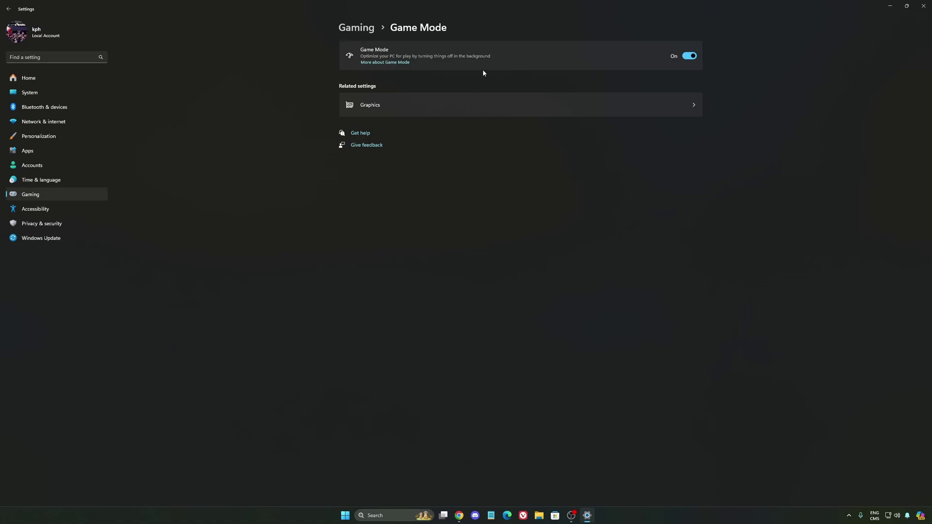
Open the system Power settings and select Balanced as the power mode
{"action": "left_click", "coordinate": [41, 92]}
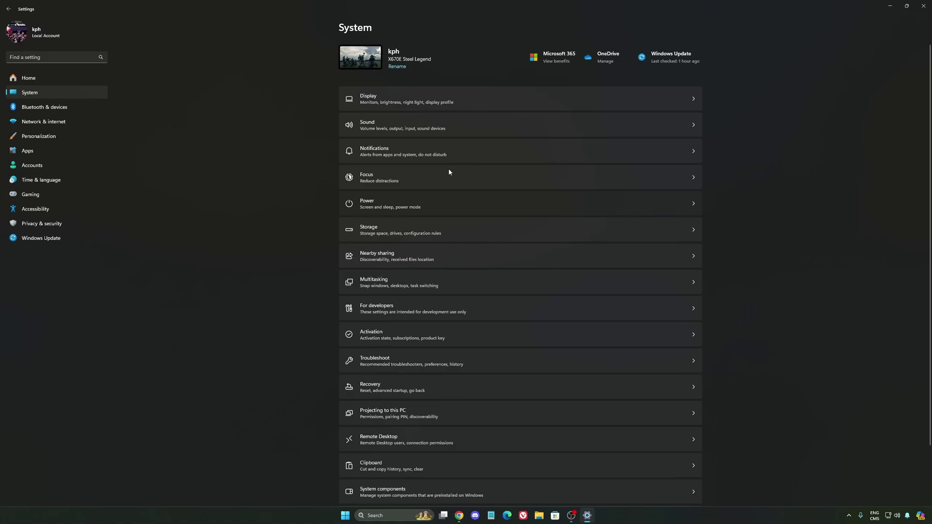
{"action": "left_click", "coordinate": [686, 136]}
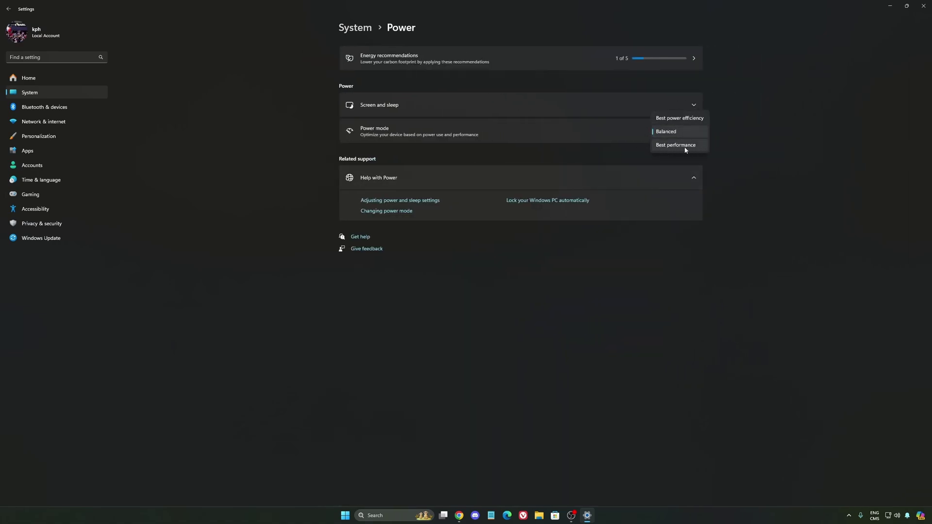
{"action": "left_click", "coordinate": [666, 131]}
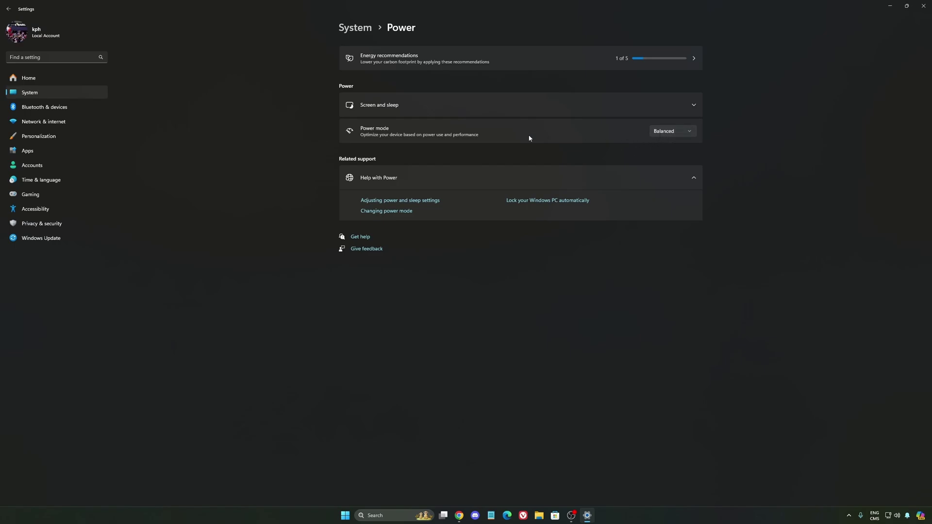
{"action": "left_click", "coordinate": [672, 131]}
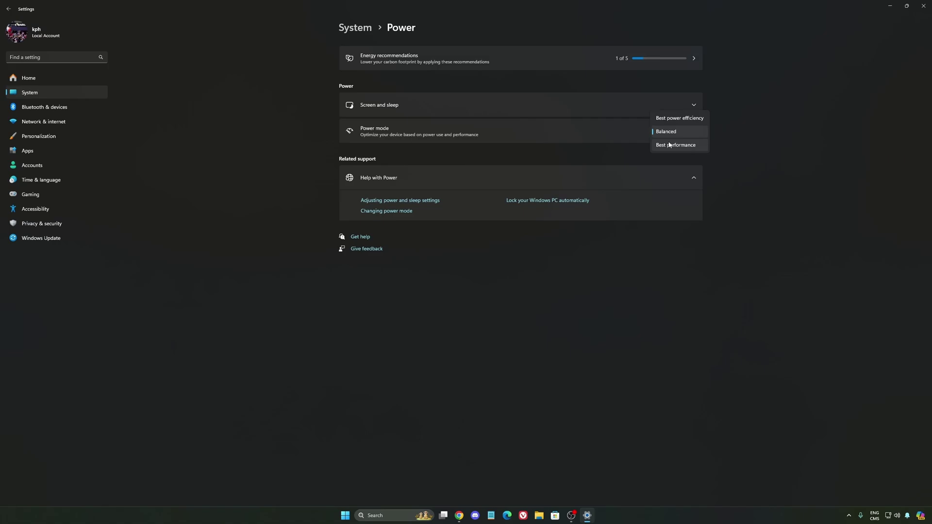
{"action": "left_click", "coordinate": [762, 150]}
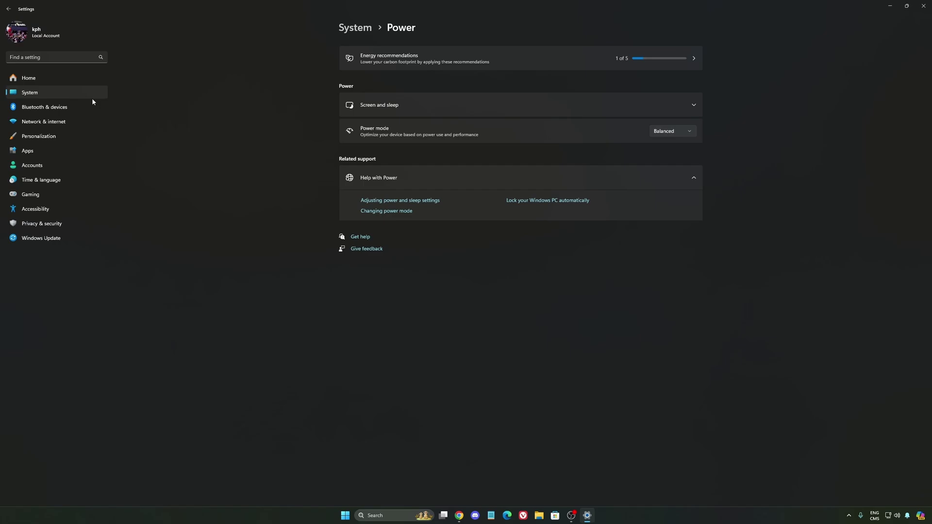
Check the Windows Update status and close Windows Settings
{"action": "left_click", "coordinate": [50, 79]}
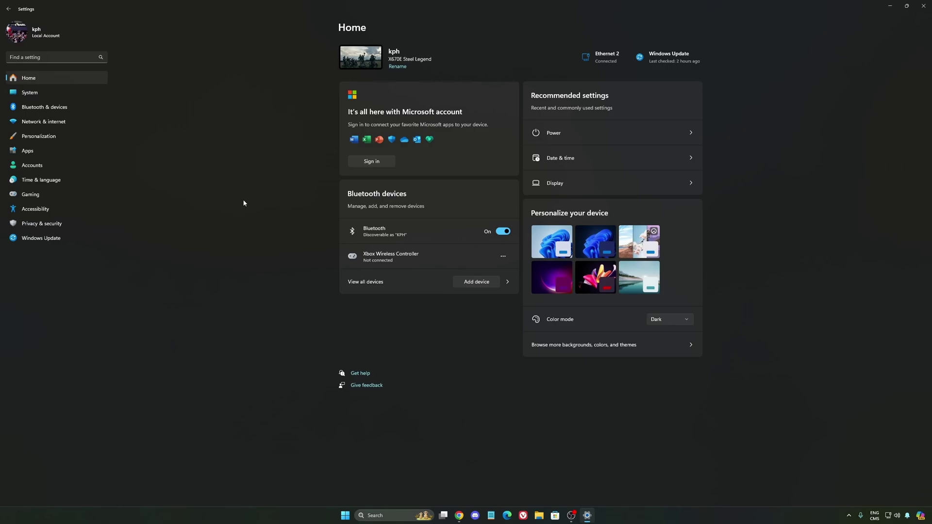
{"action": "left_click", "coordinate": [77, 239]}
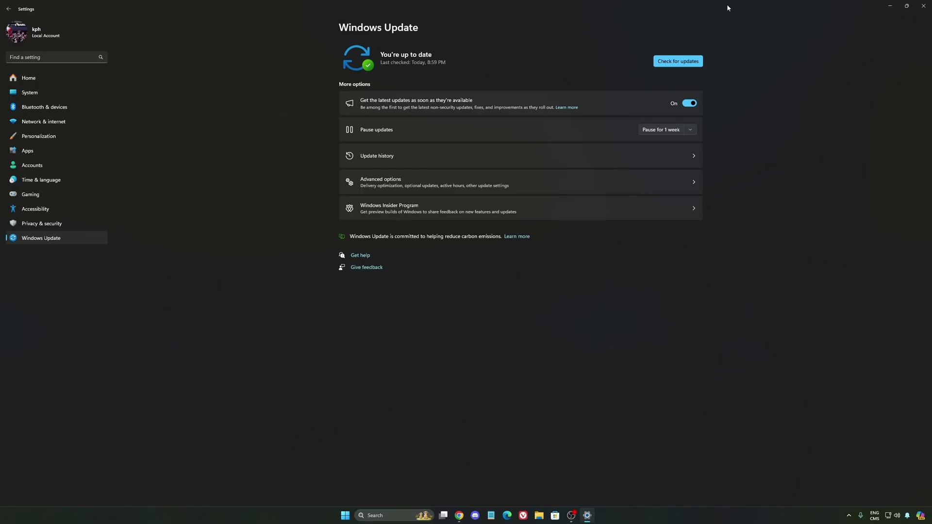
{"action": "left_click", "coordinate": [923, 6]}
Switch to the NVIDIA App, turn off the NVIDIA overlay in its feature settings, and minimize the app
{"action": "left_click", "coordinate": [847, 516]}
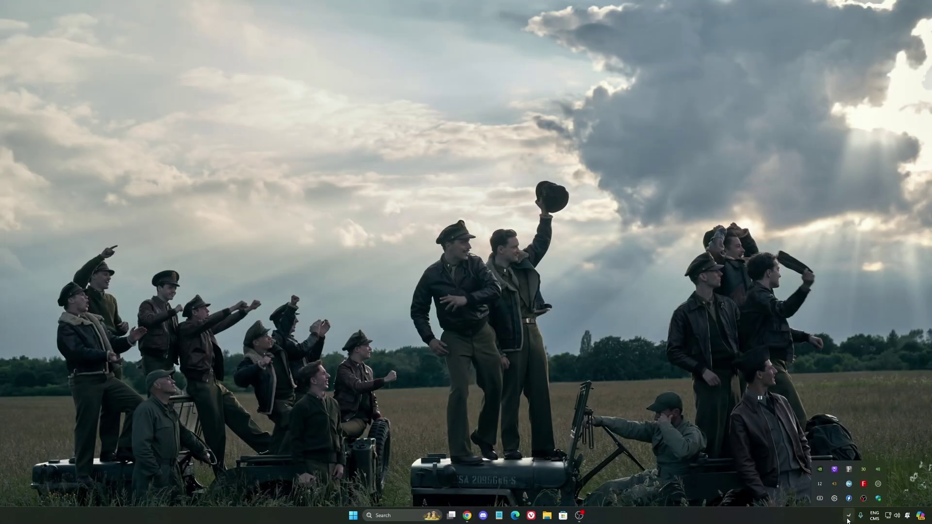
{"action": "left_click", "coordinate": [848, 467]}
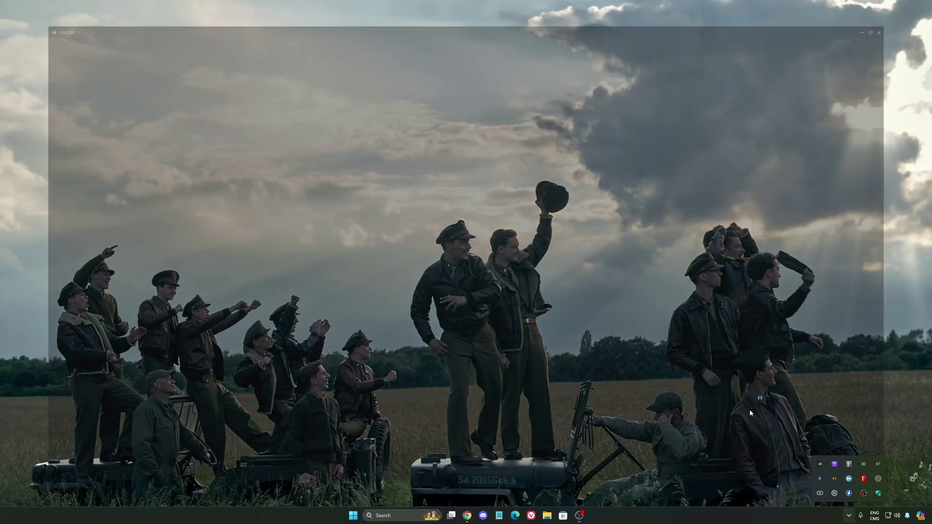
{"action": "left_click", "coordinate": [14, 72]}
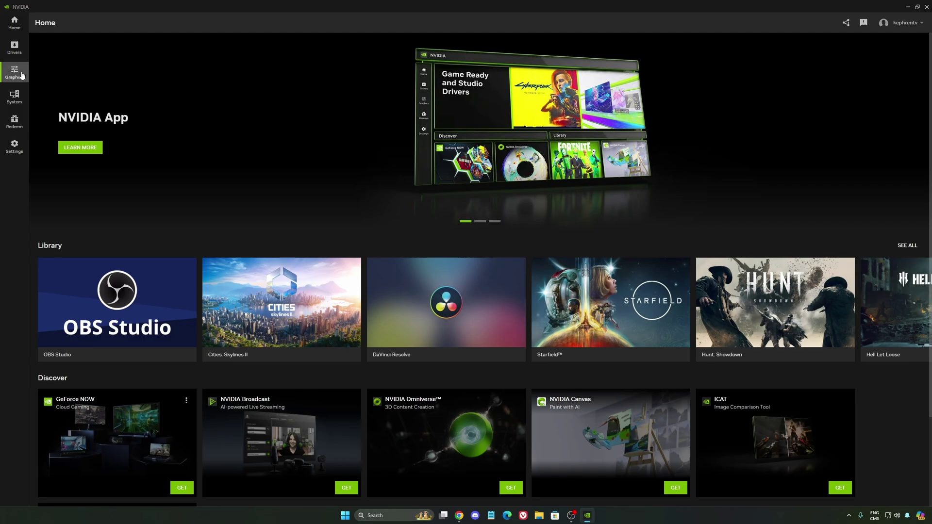
{"action": "left_click", "coordinate": [14, 146]}
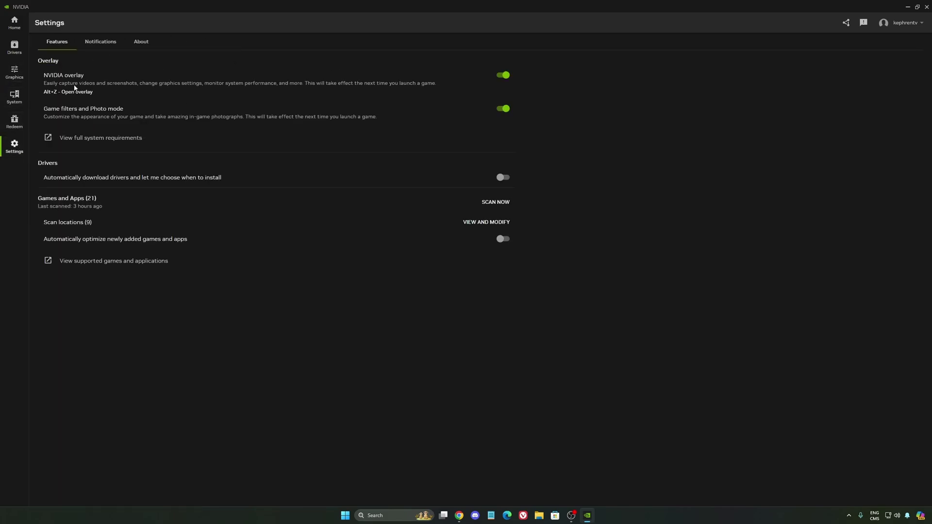
{"action": "left_click", "coordinate": [502, 75]}
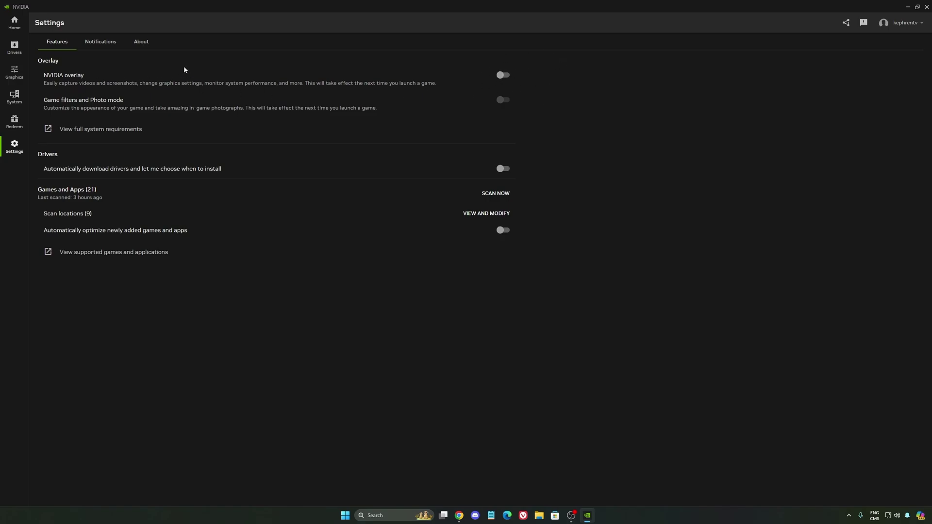
{"action": "left_click", "coordinate": [906, 8]}
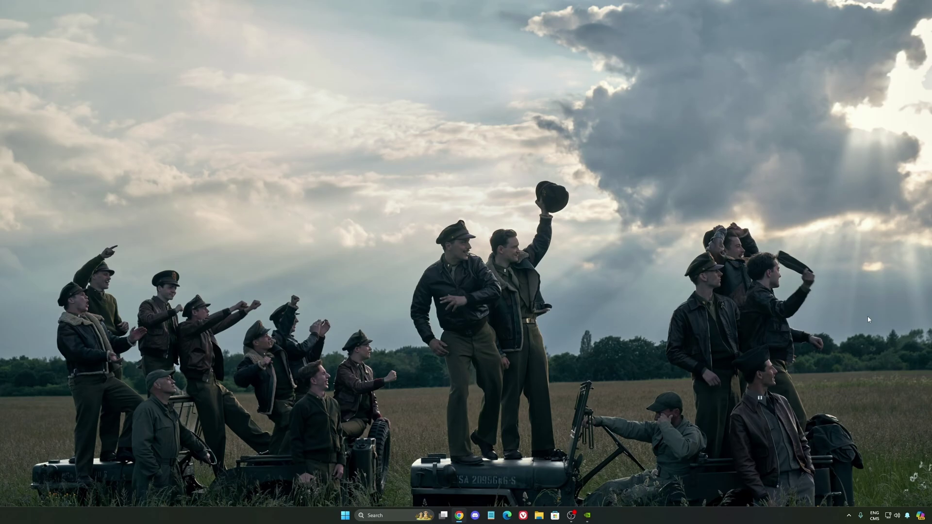
Open the NVIDIA Control Panel and go to the Manage 3D Settings page
{"action": "left_click", "coordinate": [848, 516]}
{"action": "right_click", "coordinate": [849, 493]}
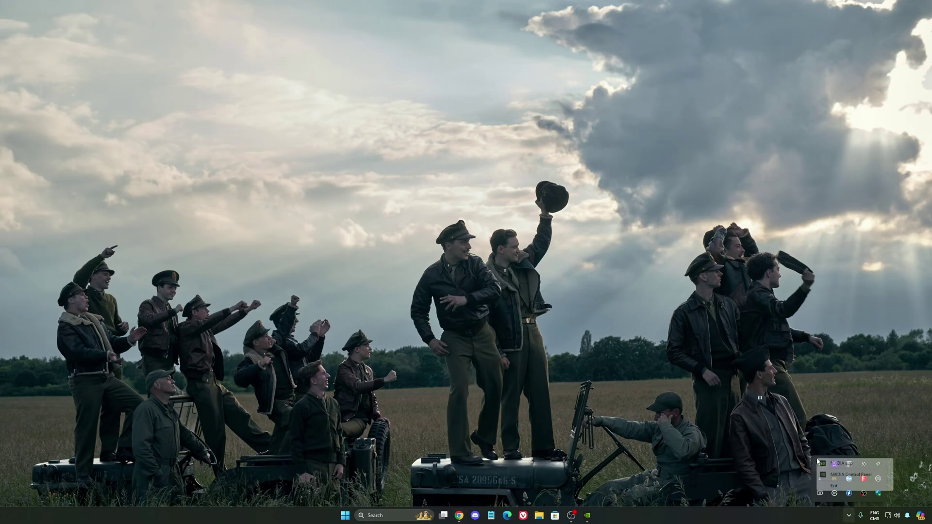
{"action": "left_click", "coordinate": [851, 475]}
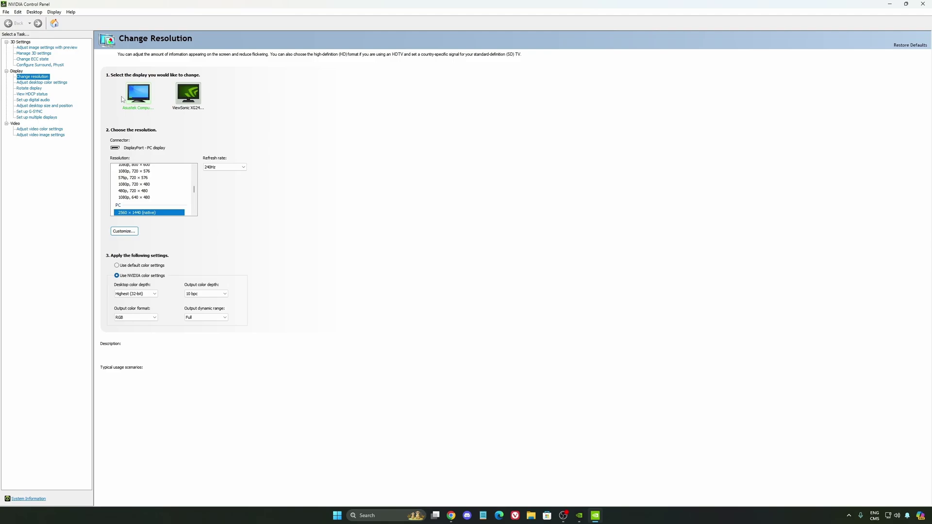
{"action": "left_click", "coordinate": [42, 52]}
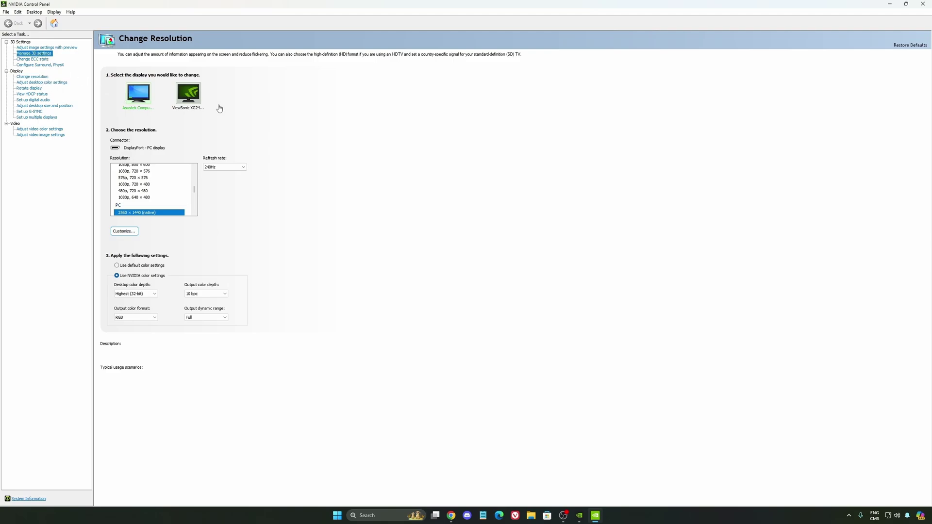
Examine the available Power management mode options in the global 3D settings without changing the current choice
{"action": "left_click_drag", "start_coordinate": [280, 124], "coordinate": [283, 140]}
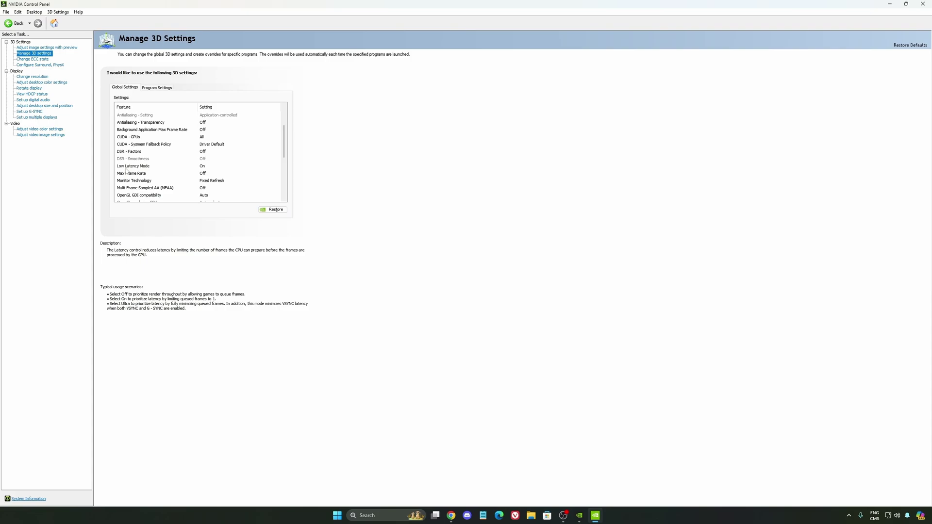
{"action": "scroll", "coordinate": [272, 156], "scroll_direction": "down", "scroll_amount": 3}
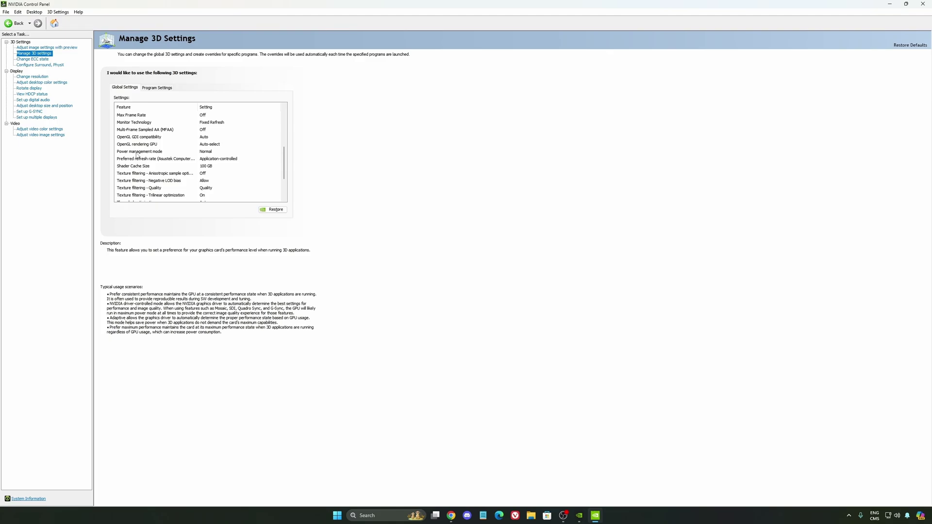
{"action": "left_click", "coordinate": [209, 153]}
{"action": "left_click", "coordinate": [208, 154]}
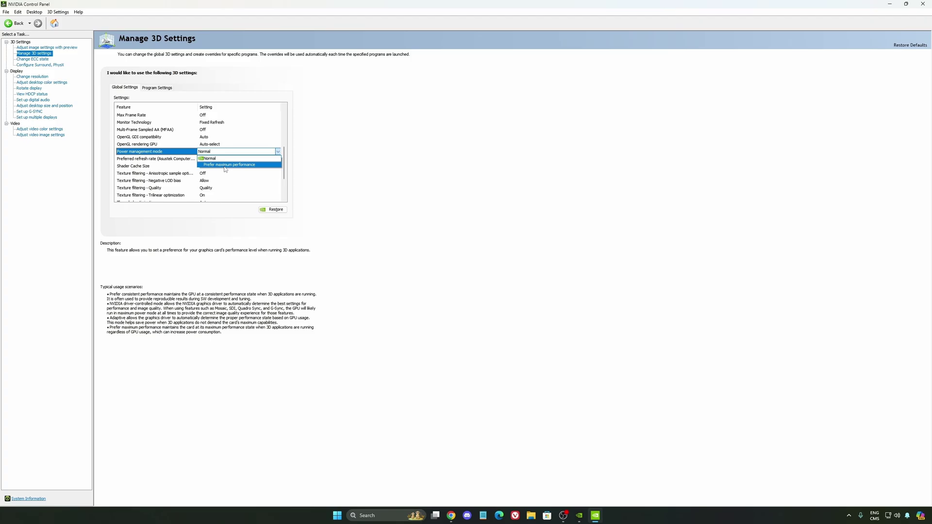
{"action": "left_click", "coordinate": [355, 167]}
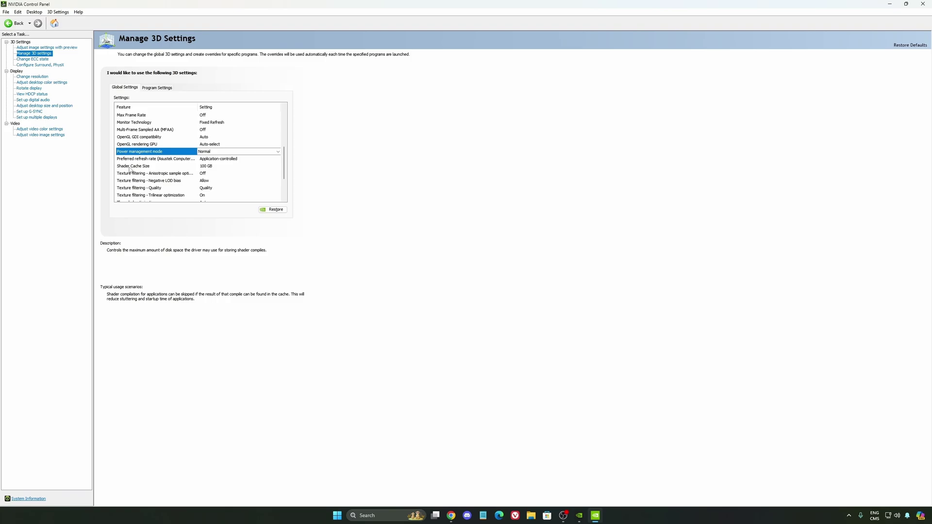
Set the global Shader Cache Size to 100 GB
{"action": "left_click", "coordinate": [221, 166]}
{"action": "left_click", "coordinate": [221, 167]}
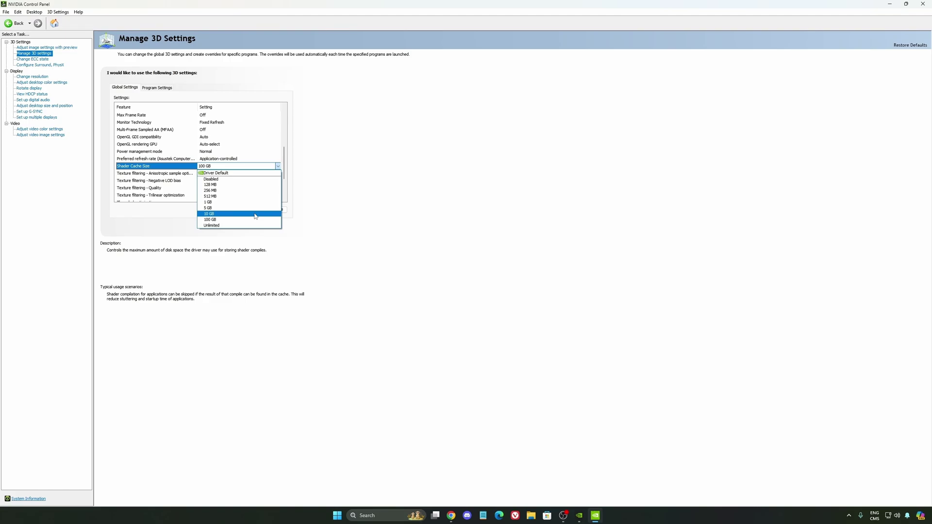
{"action": "left_click", "coordinate": [269, 221]}
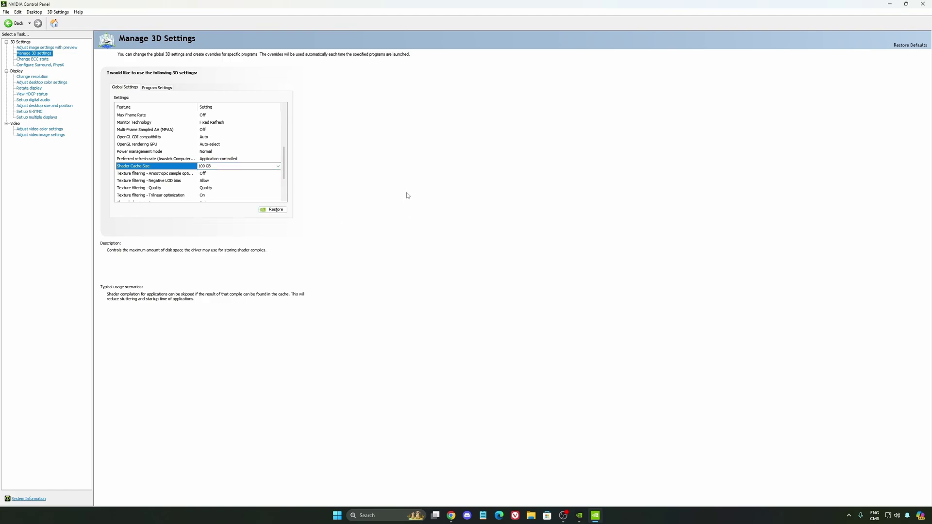
Review the refresh rate options for the main display's native 2560 × 1440 resolution
{"action": "left_click", "coordinate": [32, 76]}
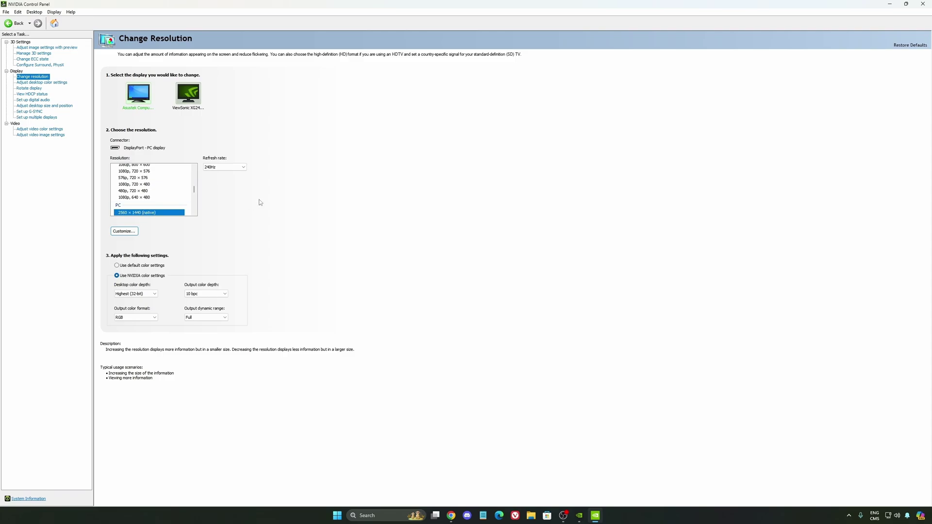
{"action": "left_click", "coordinate": [210, 169]}
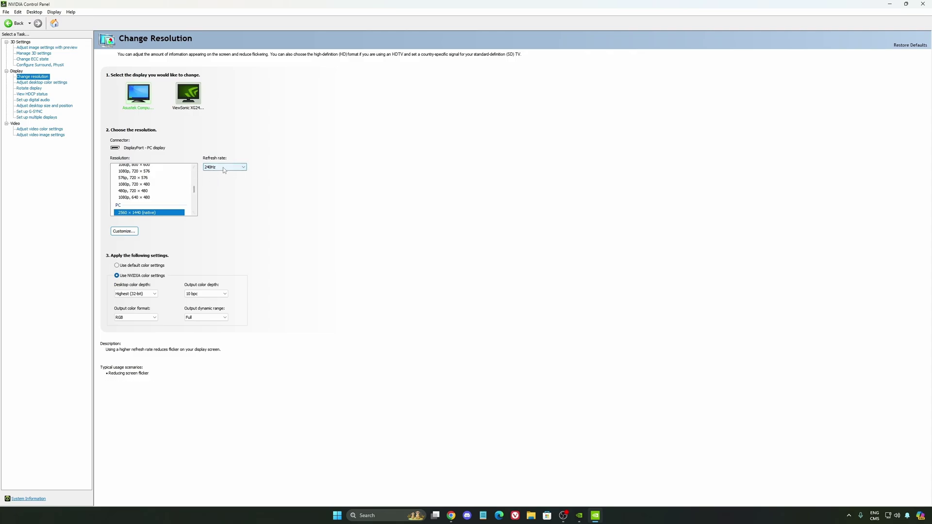
{"action": "left_click", "coordinate": [223, 168]}
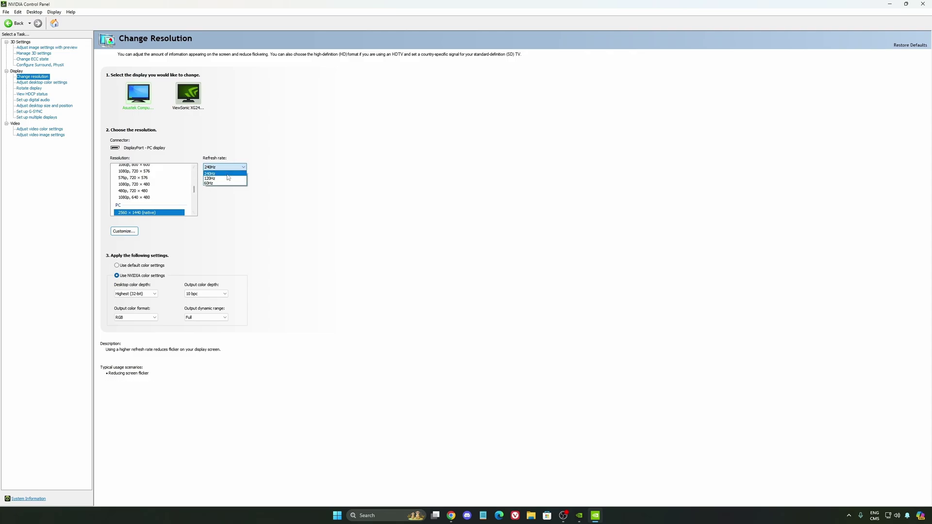
{"action": "left_click", "coordinate": [300, 173]}
{"action": "left_click", "coordinate": [219, 170]}
{"action": "left_click", "coordinate": [316, 167]}
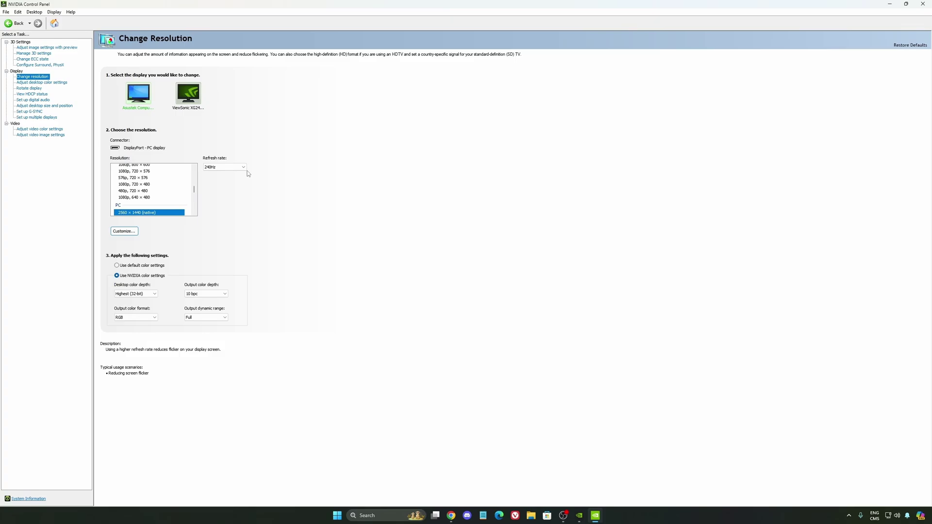
Open the G-SYNC setup page for the displays
{"action": "left_click", "coordinate": [29, 112]}
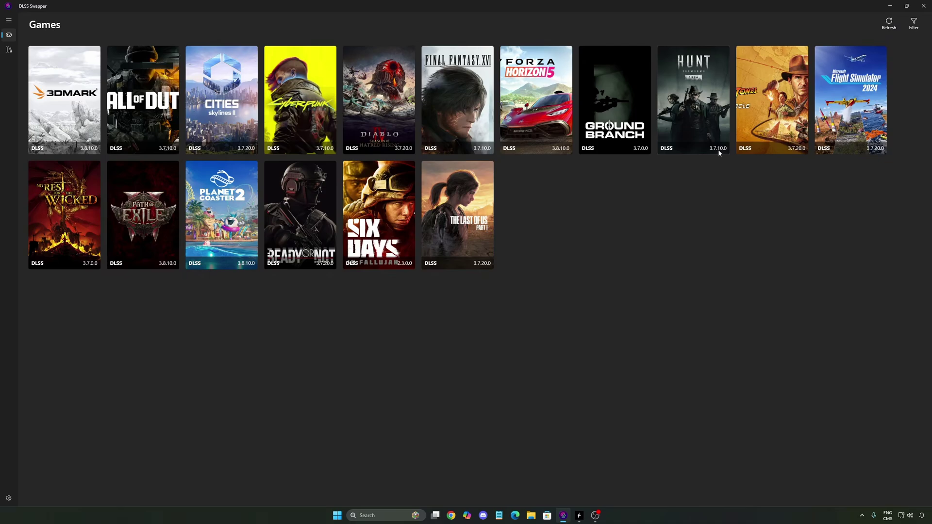
Review the DLSS versions available for Hunt: Showdown in DLSS Swapper, closing the version list each time without swapping
{"action": "left_click", "coordinate": [687, 83]}
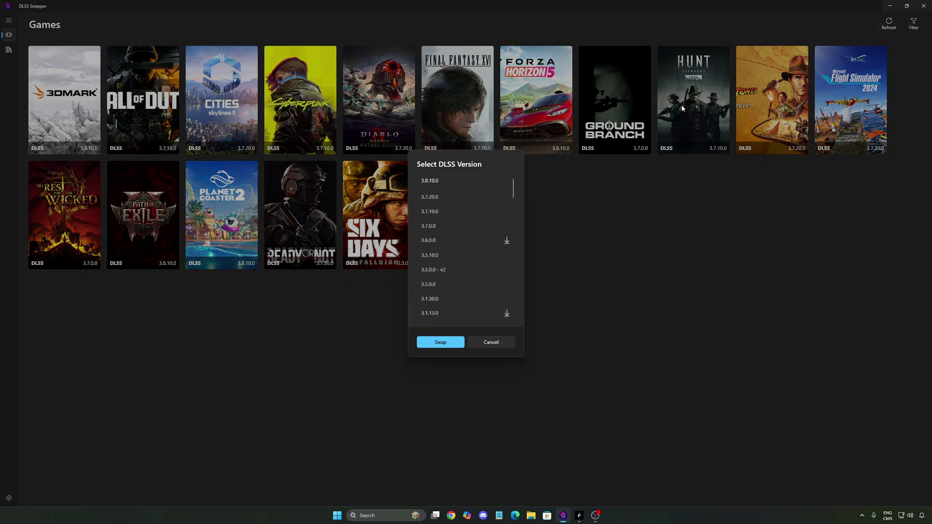
{"action": "scroll", "coordinate": [485, 253], "scroll_direction": "down", "scroll_amount": 8}
{"action": "left_click_drag", "start_coordinate": [513, 227], "coordinate": [509, 281]}
{"action": "scroll", "coordinate": [461, 243], "scroll_direction": "up", "scroll_amount": 5}
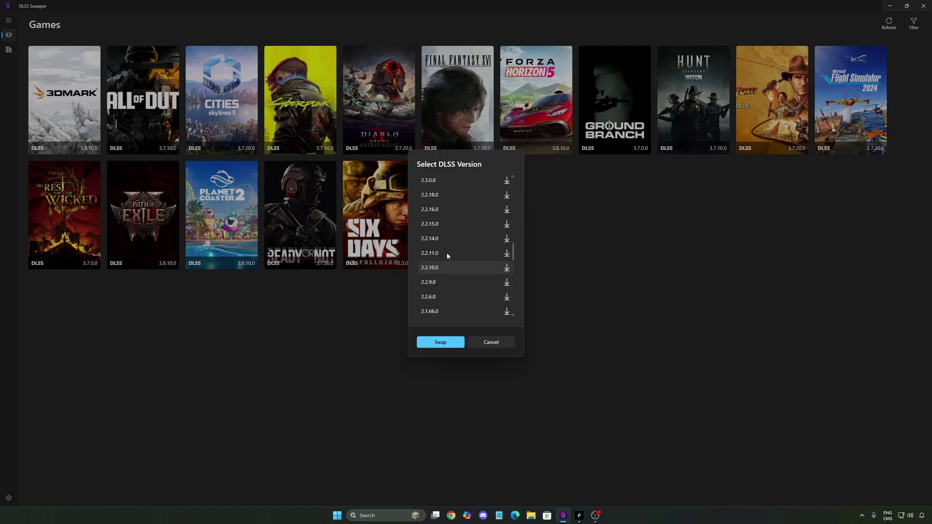
{"action": "scroll", "coordinate": [440, 206], "scroll_direction": "up", "scroll_amount": 1}
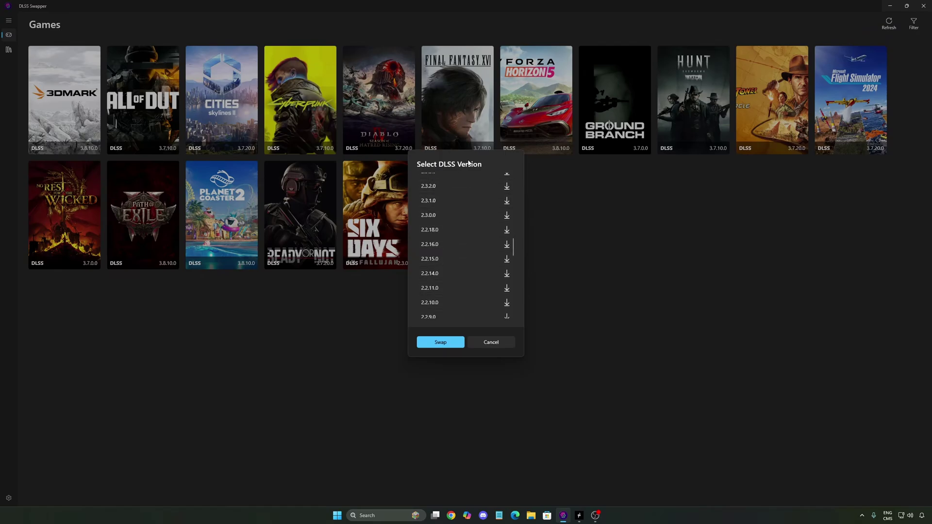
{"action": "left_click", "coordinate": [504, 342]}
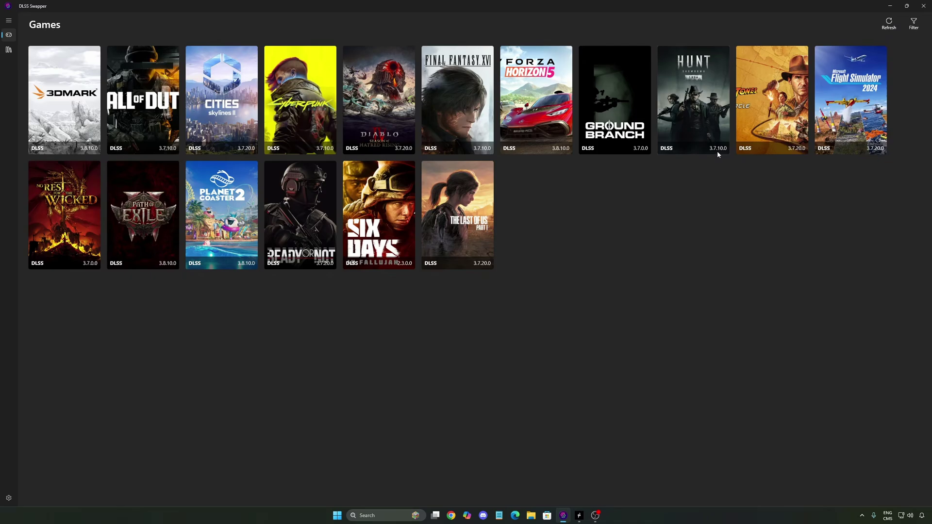
{"action": "left_click", "coordinate": [706, 121]}
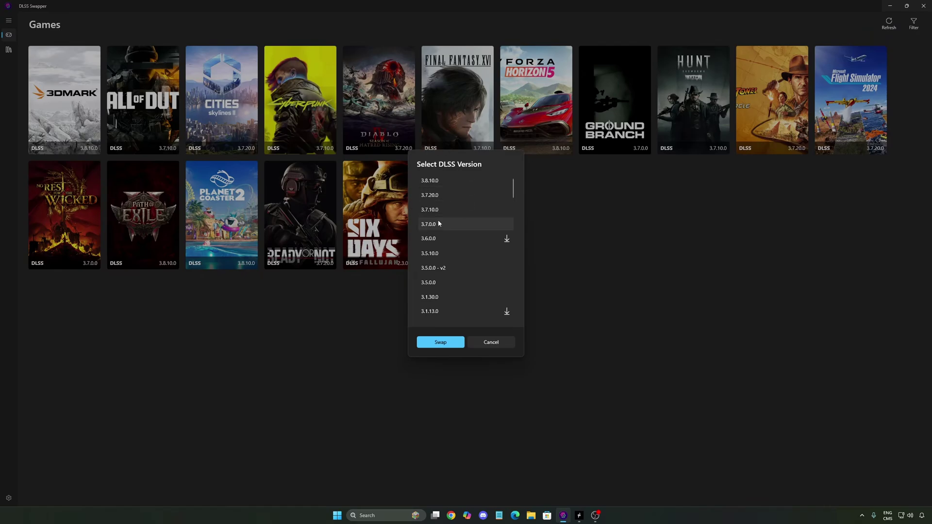
{"action": "left_click", "coordinate": [512, 343]}
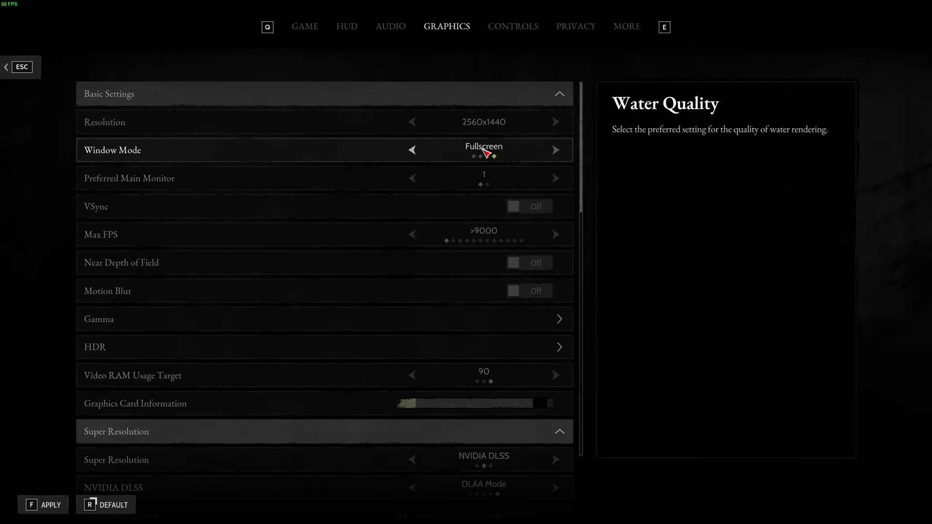
In the Hunt: Showdown graphics settings, turn VSync on and apply it, and turn it back off and apply again
{"action": "scroll", "coordinate": [330, 165], "scroll_direction": "down", "scroll_amount": 1}
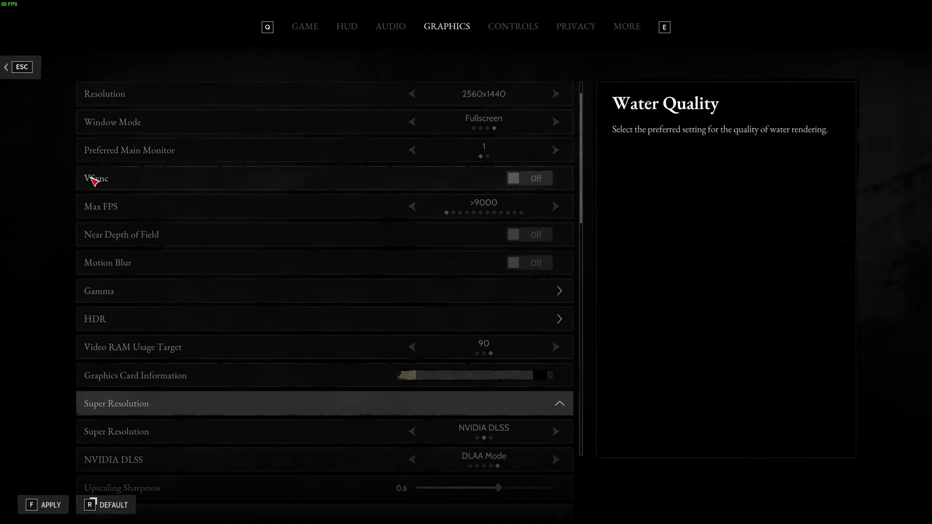
{"action": "left_click", "coordinate": [539, 179]}
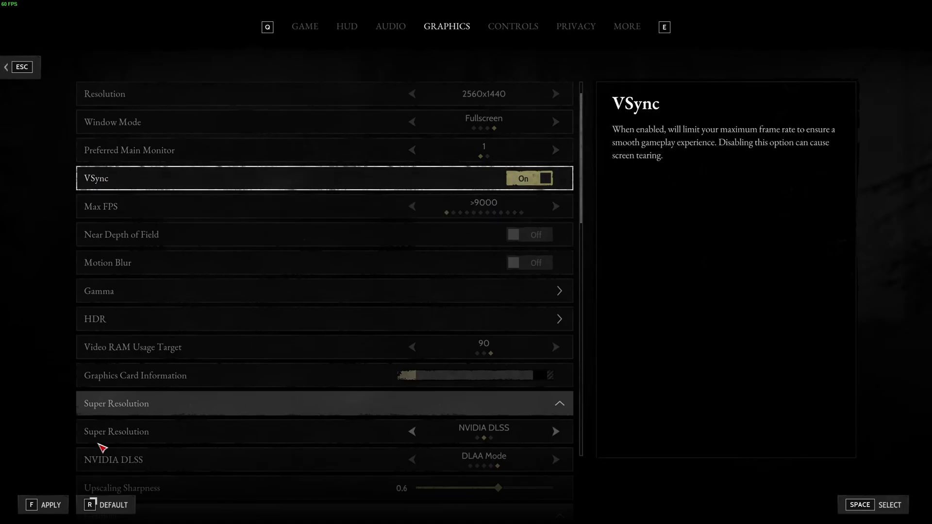
{"action": "left_click", "coordinate": [48, 511]}
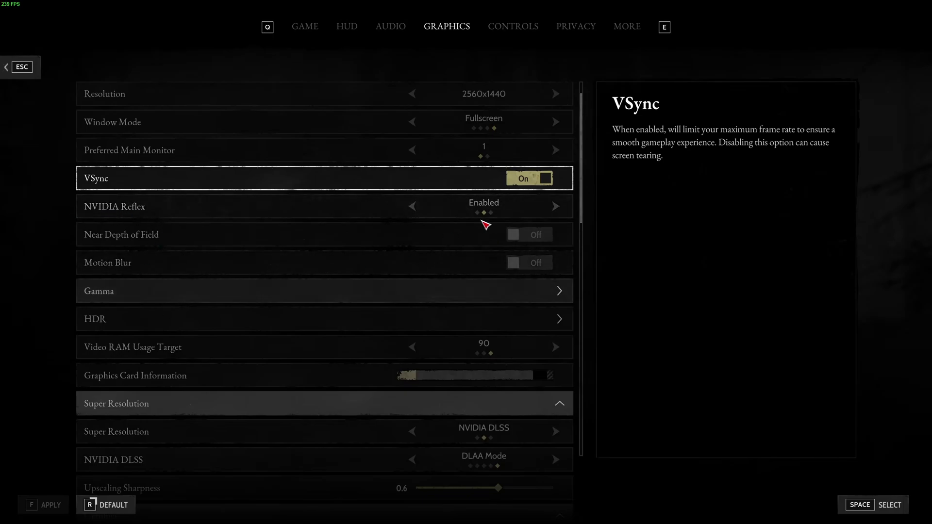
{"action": "left_click", "coordinate": [534, 183]}
{"action": "left_click", "coordinate": [46, 507]}
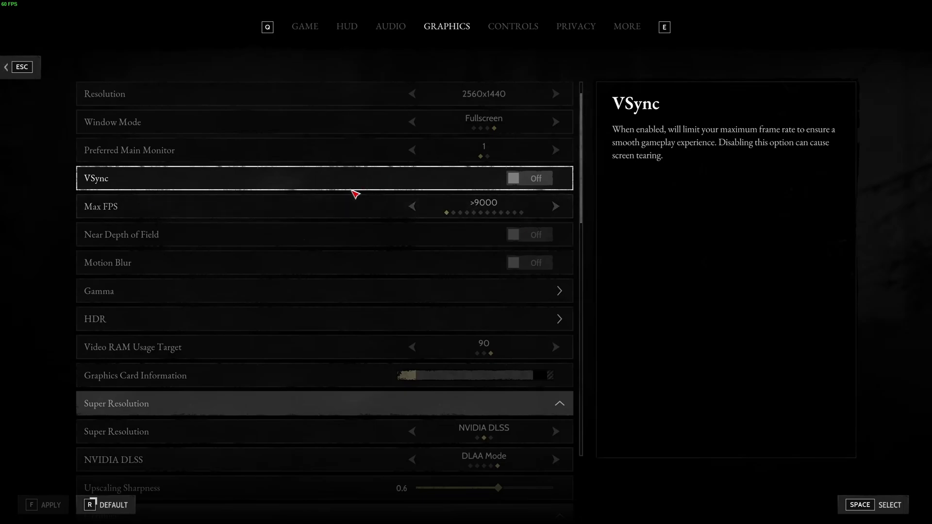
Examine the basic settings, Super Resolution options and graphics quality levels in the game's graphics settings
{"action": "scroll", "coordinate": [291, 233], "scroll_direction": "down", "scroll_amount": 1}
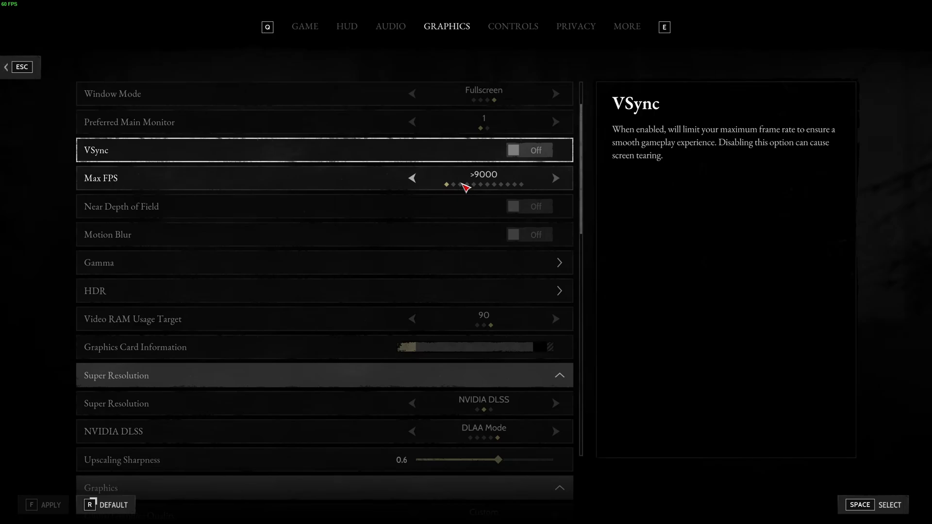
{"action": "scroll", "coordinate": [421, 192], "scroll_direction": "down", "scroll_amount": 1}
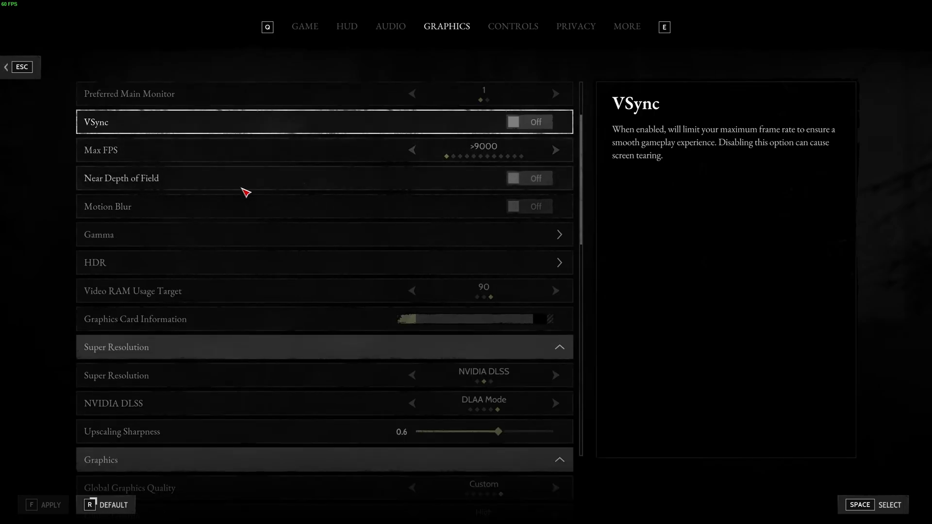
{"action": "scroll", "coordinate": [246, 193], "scroll_direction": "down", "scroll_amount": 1}
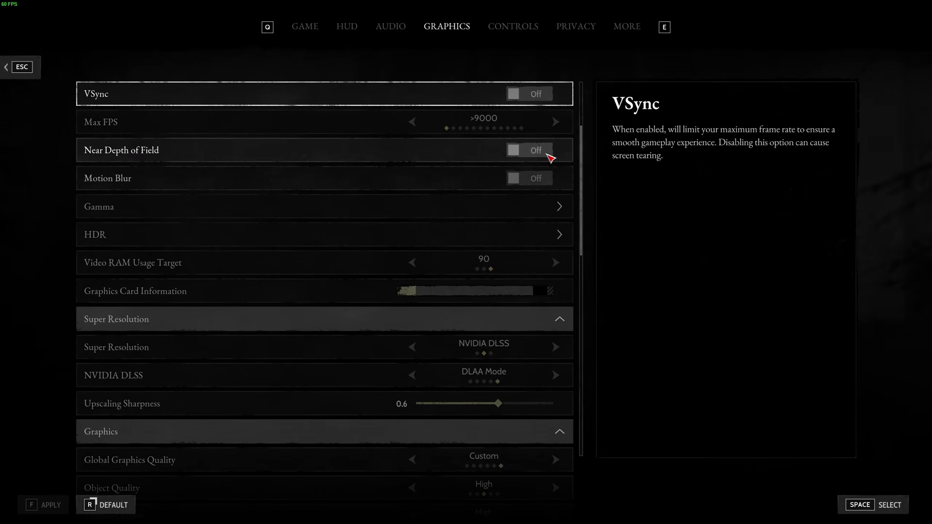
{"action": "scroll", "coordinate": [534, 165], "scroll_direction": "down", "scroll_amount": 2}
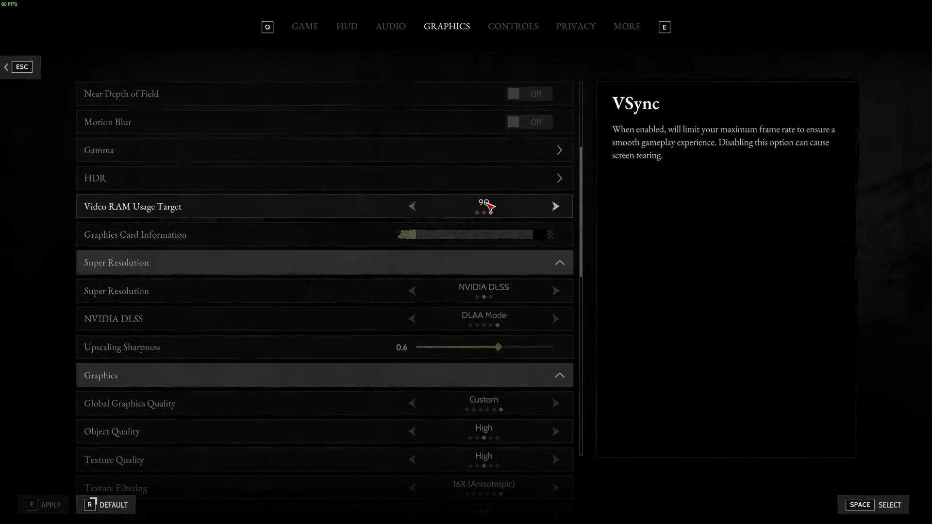
{"action": "scroll", "coordinate": [426, 208], "scroll_direction": "down", "scroll_amount": 1}
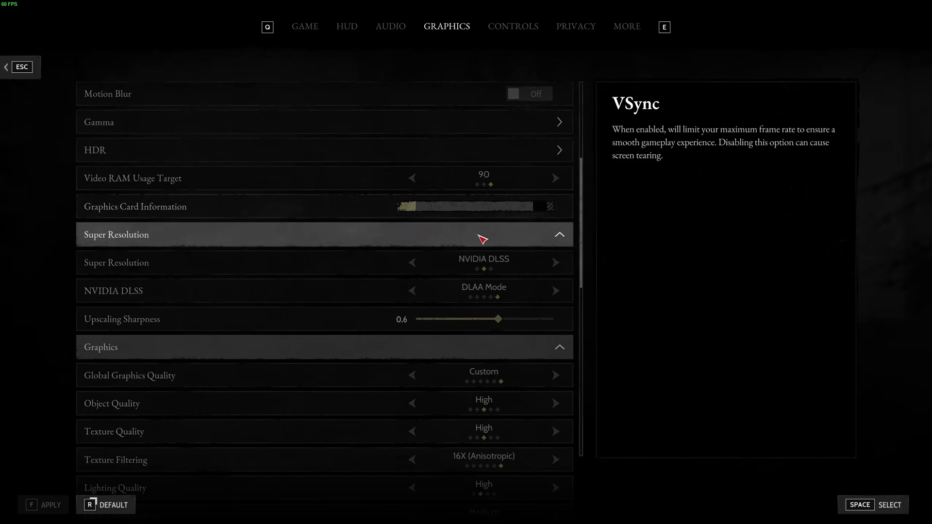
{"action": "scroll", "coordinate": [472, 229], "scroll_direction": "down", "scroll_amount": 15}
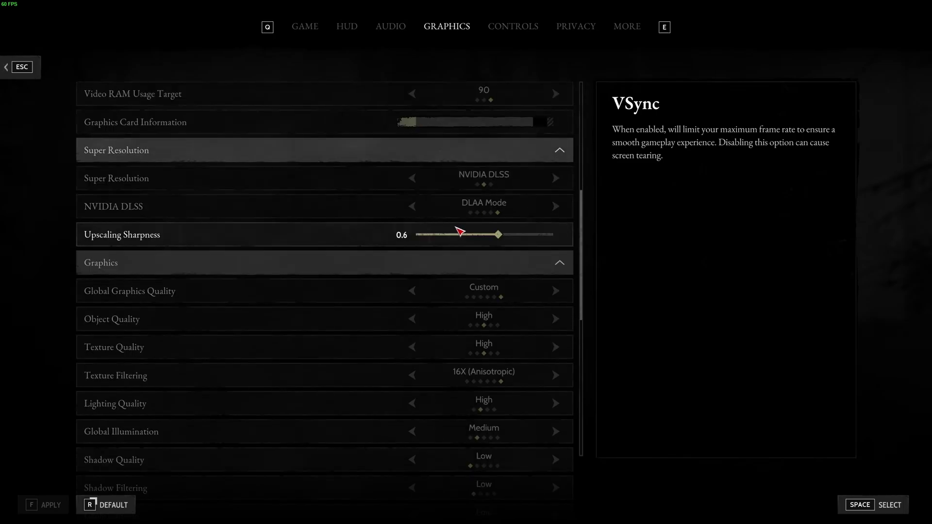
{"action": "scroll", "coordinate": [490, 205], "scroll_direction": "up", "scroll_amount": 20}
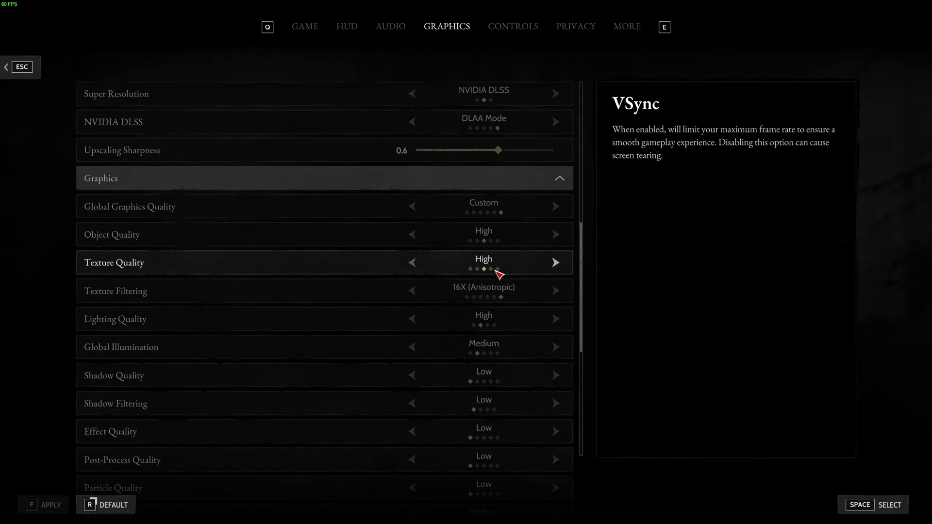
{"action": "scroll", "coordinate": [432, 268], "scroll_direction": "down", "scroll_amount": 3}
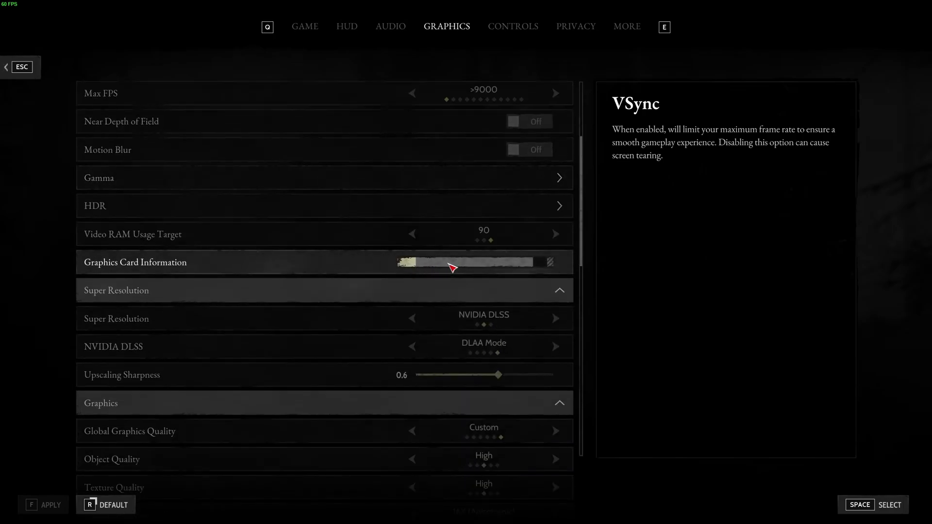
{"action": "scroll", "coordinate": [451, 267], "scroll_direction": "down", "scroll_amount": 3}
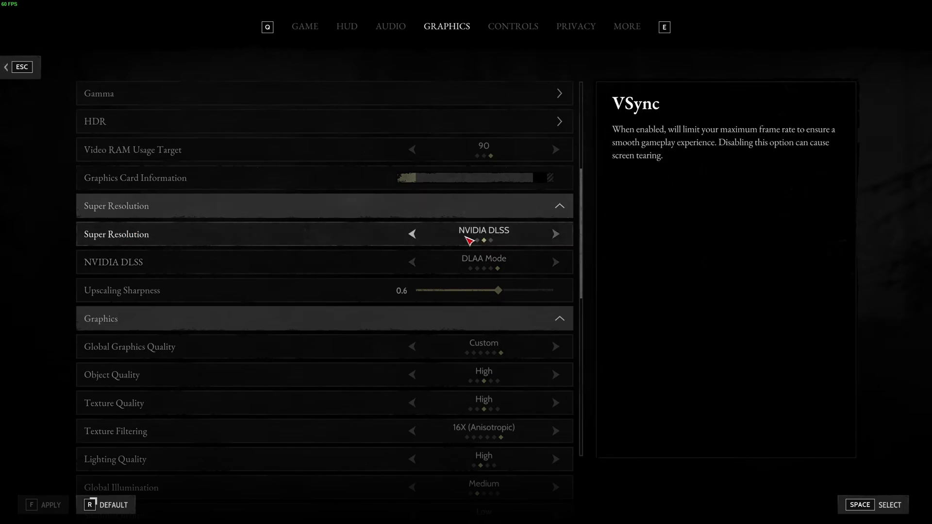
Cycle Super Resolution through Off and AMD FSR, and return it to NVIDIA DLSS
{"action": "left_click", "coordinate": [413, 234]}
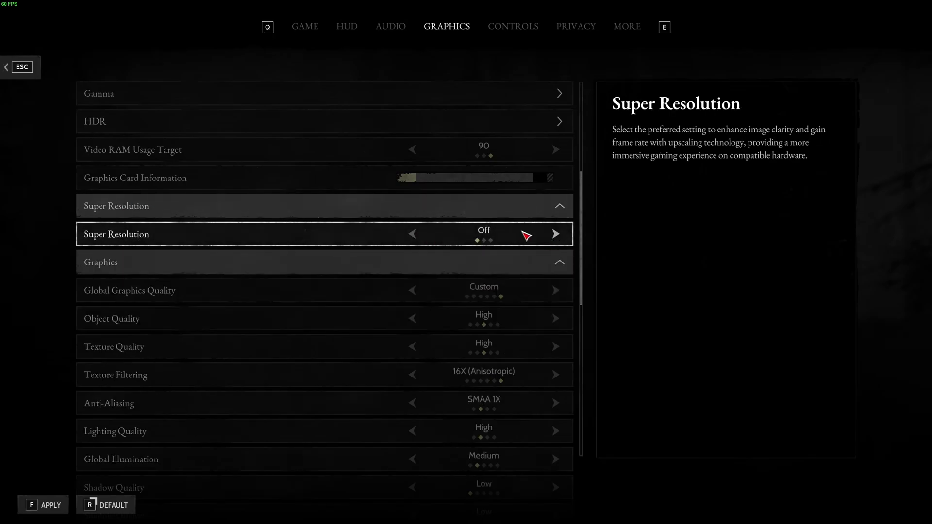
{"action": "left_click", "coordinate": [555, 234]}
{"action": "left_click", "coordinate": [555, 234]}
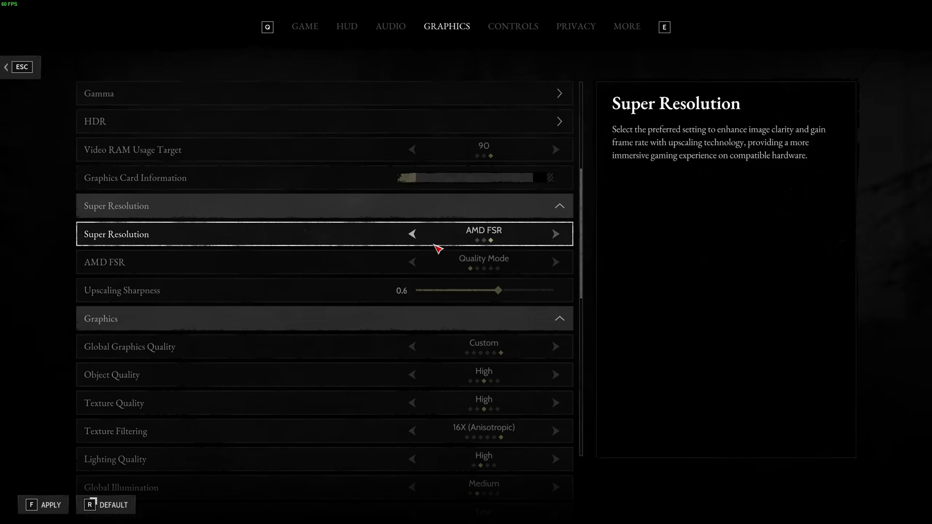
{"action": "left_click", "coordinate": [413, 235]}
Set the NVIDIA DLSS mode to Quality Mode, without applying the change
{"action": "left_click", "coordinate": [413, 263]}
{"action": "left_click", "coordinate": [413, 263]}
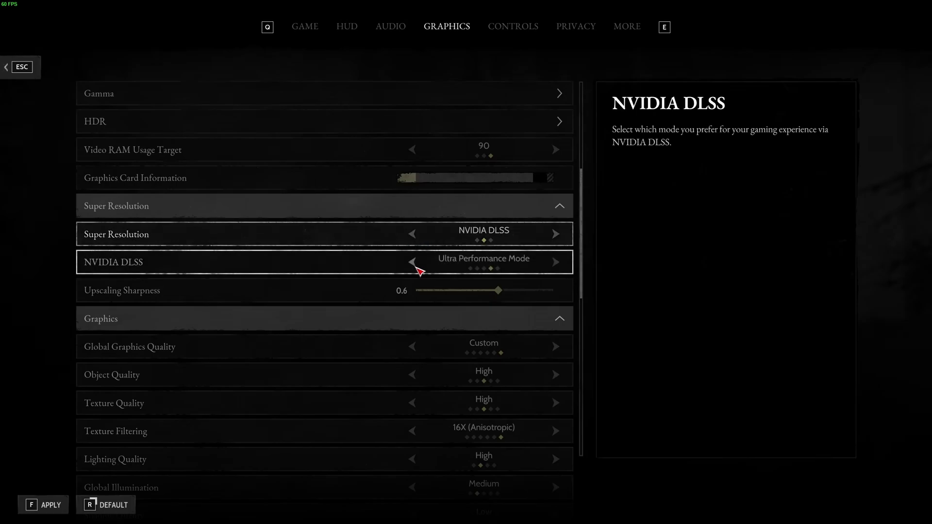
{"action": "left_click", "coordinate": [414, 264]}
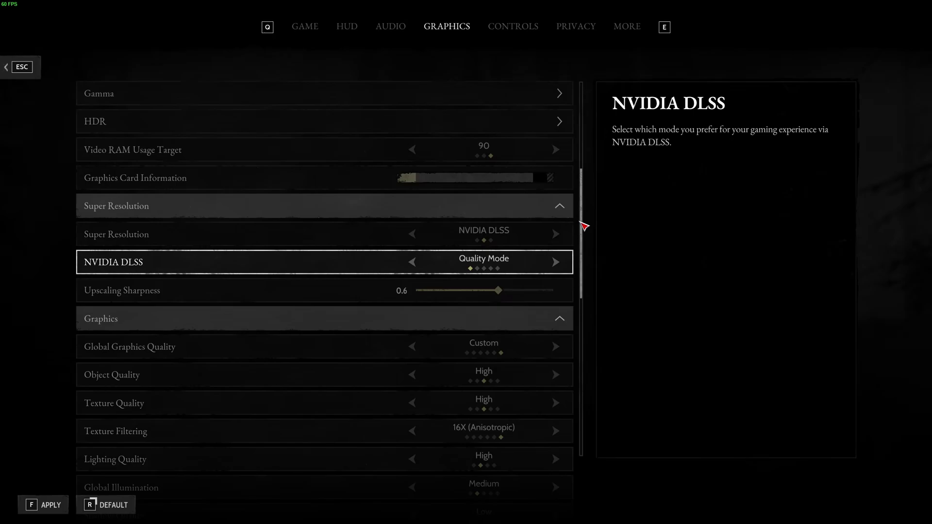
{"action": "left_click_drag", "start_coordinate": [584, 225], "coordinate": [588, 249]}
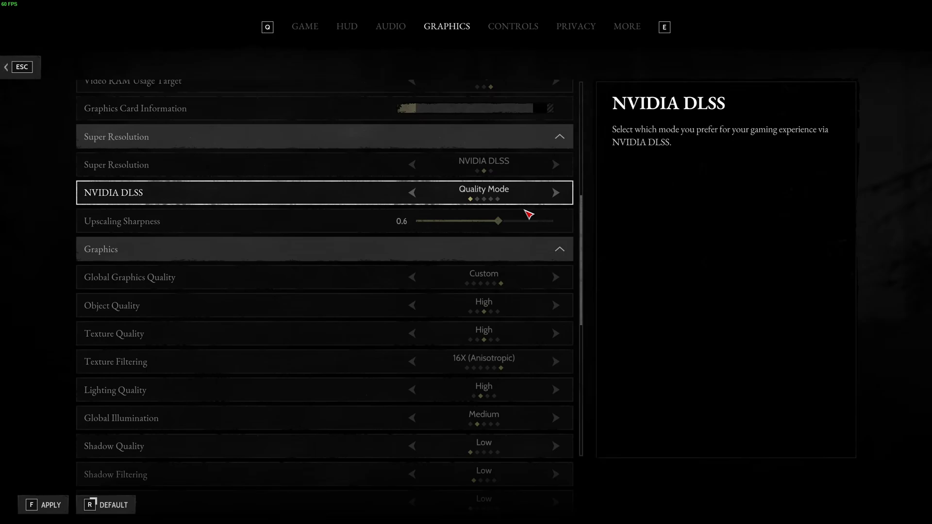
{"action": "left_click_drag", "start_coordinate": [589, 233], "coordinate": [584, 212]}
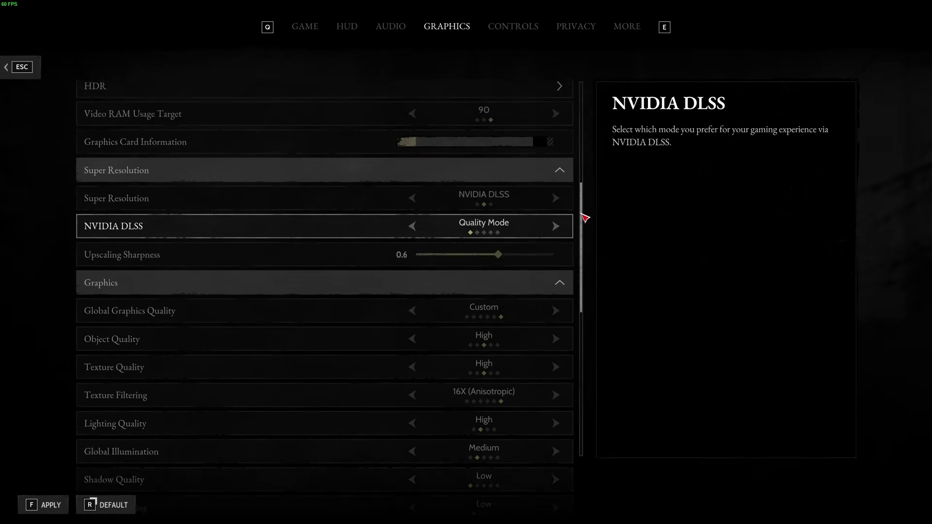
Return the NVIDIA DLSS setting to DLAA Mode
{"action": "left_click", "coordinate": [556, 226]}
{"action": "left_click", "coordinate": [556, 226]}
{"action": "left_click", "coordinate": [555, 226]}
{"action": "left_click", "coordinate": [556, 226]}
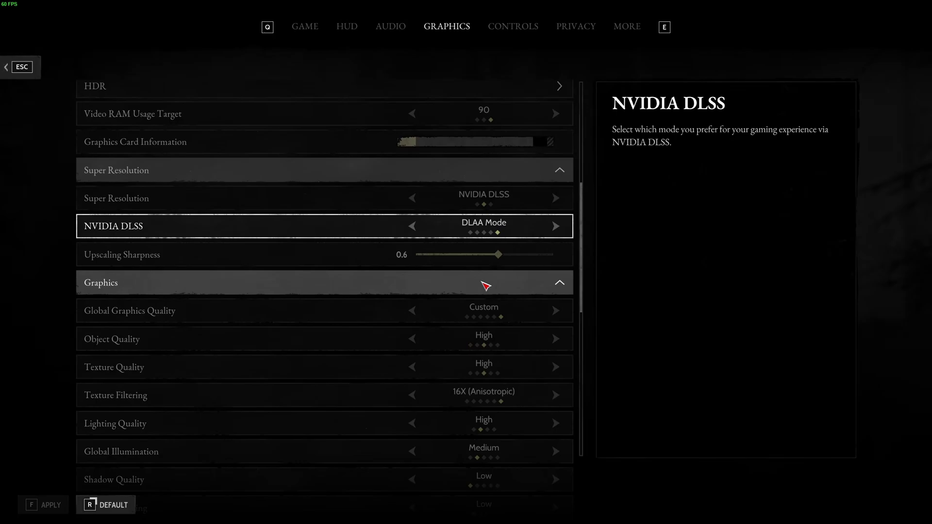
Switch the NVIDIA DLSS mode to Ultra Performance Mode and turn Super Resolution off
{"action": "scroll", "coordinate": [465, 285], "scroll_direction": "down", "scroll_amount": 2}
{"action": "left_click", "coordinate": [412, 170]}
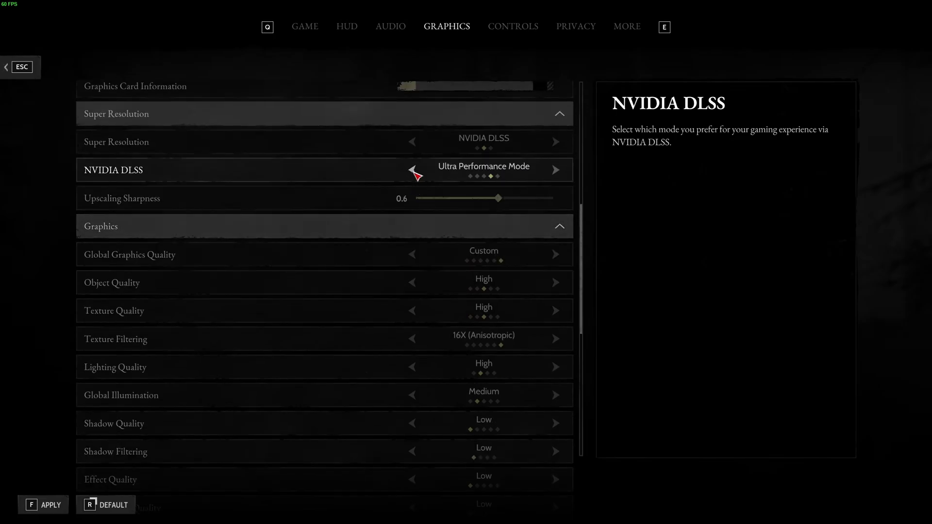
{"action": "left_click", "coordinate": [412, 142]}
{"action": "scroll", "coordinate": [446, 284], "scroll_direction": "down", "scroll_amount": 2}
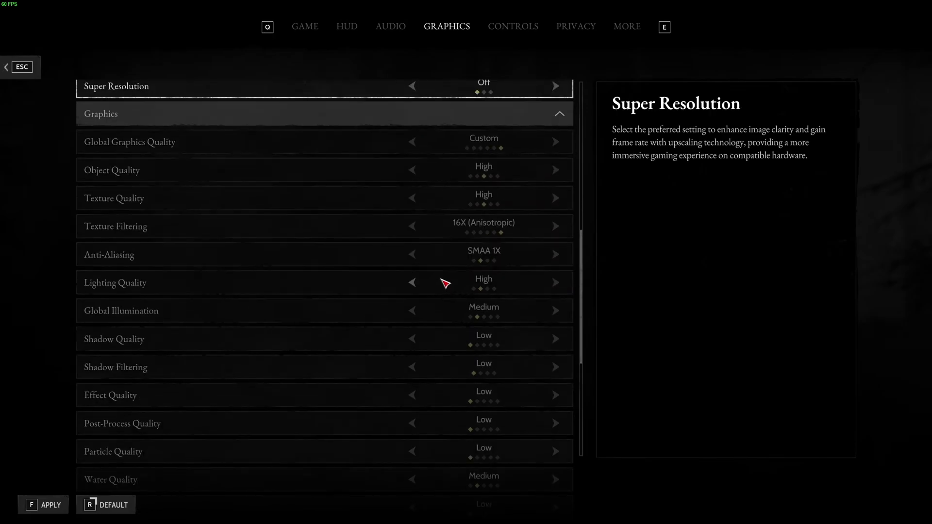
Try the alternative Anti-Aliasing options, including SMAA 2TX, and return the setting to SMAA 1X
{"action": "double_click", "coordinate": [555, 254]}
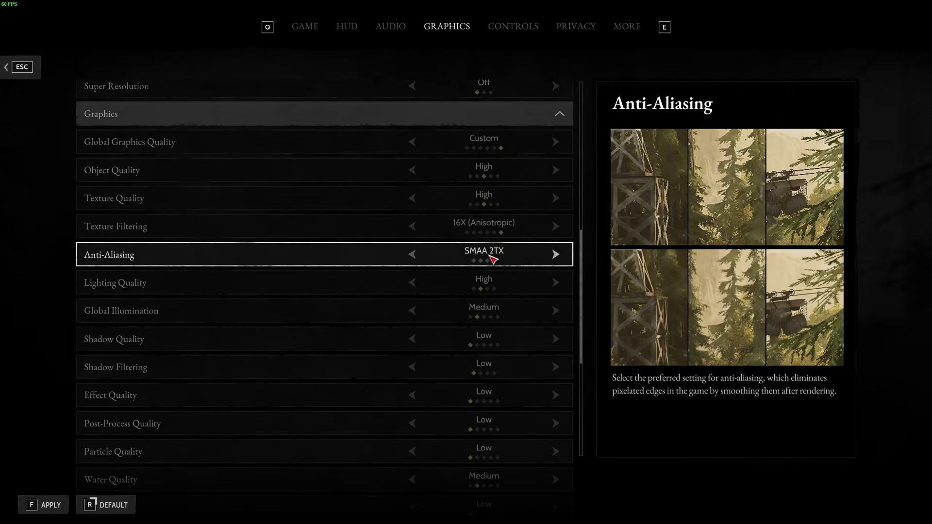
{"action": "double_click", "coordinate": [411, 255]}
{"action": "left_click", "coordinate": [411, 255]}
{"action": "left_click", "coordinate": [555, 255]}
Set Super Resolution back to NVIDIA DLSS and its mode to DLAA Mode
{"action": "scroll", "coordinate": [480, 272], "scroll_direction": "up", "scroll_amount": 1}
{"action": "scroll", "coordinate": [474, 271], "scroll_direction": "up", "scroll_amount": 7}
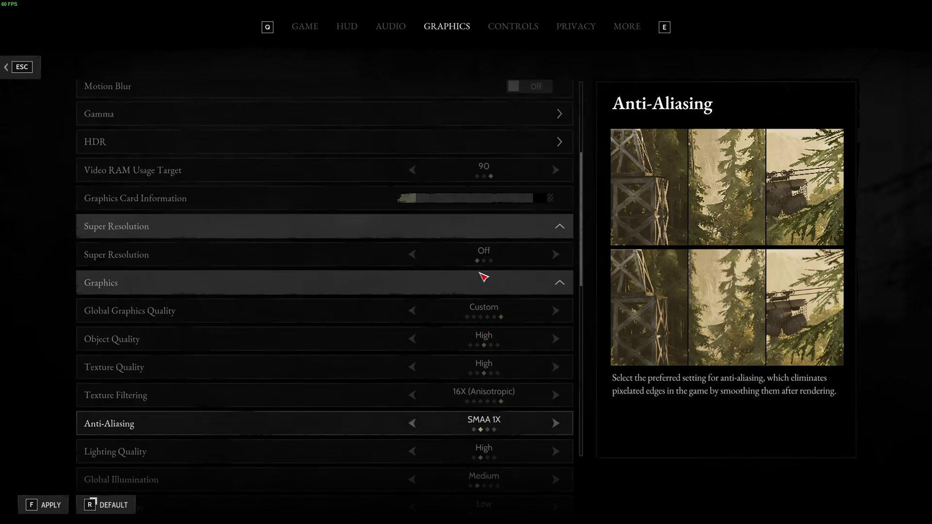
{"action": "scroll", "coordinate": [479, 266], "scroll_direction": "up", "scroll_amount": 4}
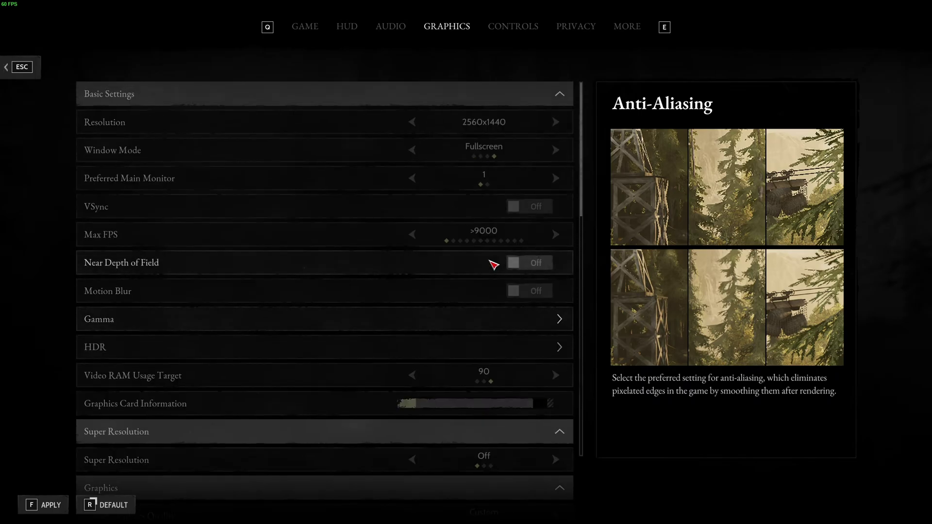
{"action": "scroll", "coordinate": [501, 249], "scroll_direction": "down", "scroll_amount": 2}
{"action": "scroll", "coordinate": [503, 255], "scroll_direction": "down", "scroll_amount": 4}
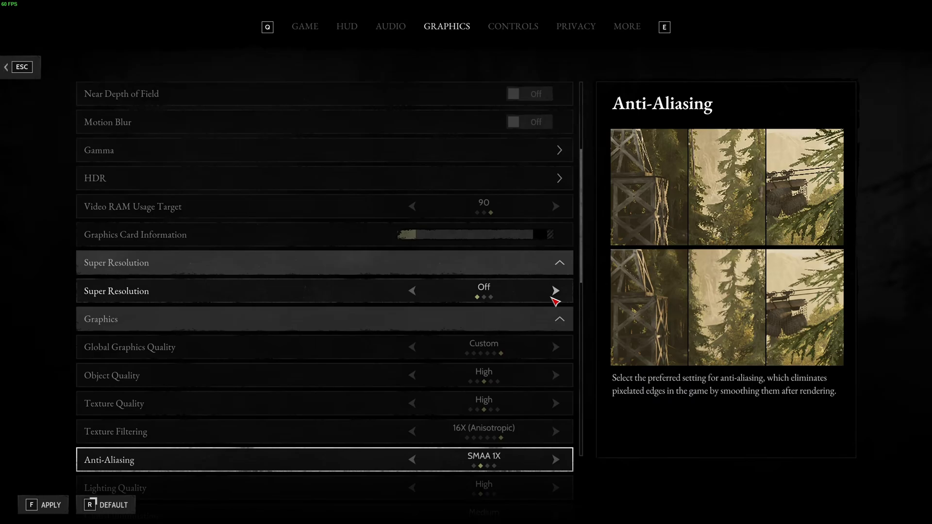
{"action": "left_click", "coordinate": [555, 291]}
{"action": "left_click", "coordinate": [555, 319]}
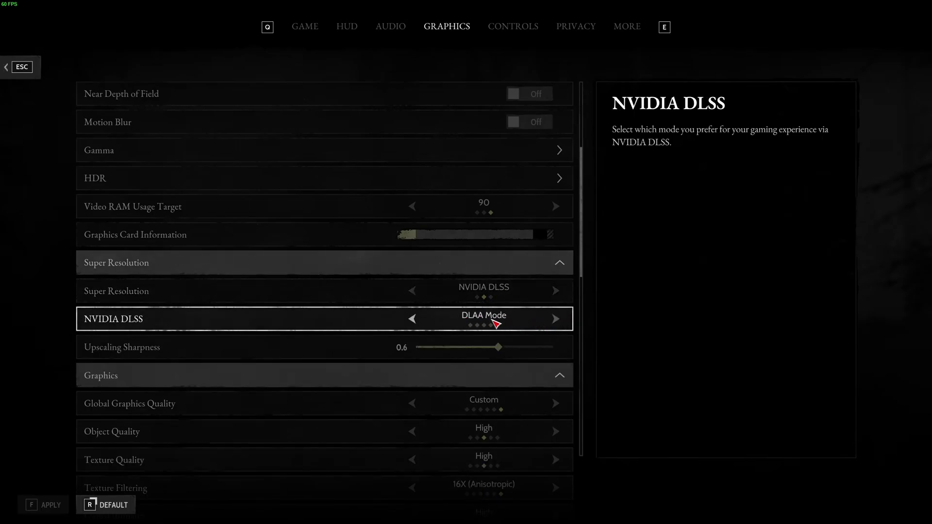
Change the NVIDIA DLSS setting to Quality Mode
{"action": "left_click", "coordinate": [413, 319]}
{"action": "left_click", "coordinate": [412, 319]}
{"action": "left_click", "coordinate": [413, 319]}
{"action": "left_click", "coordinate": [412, 318]}
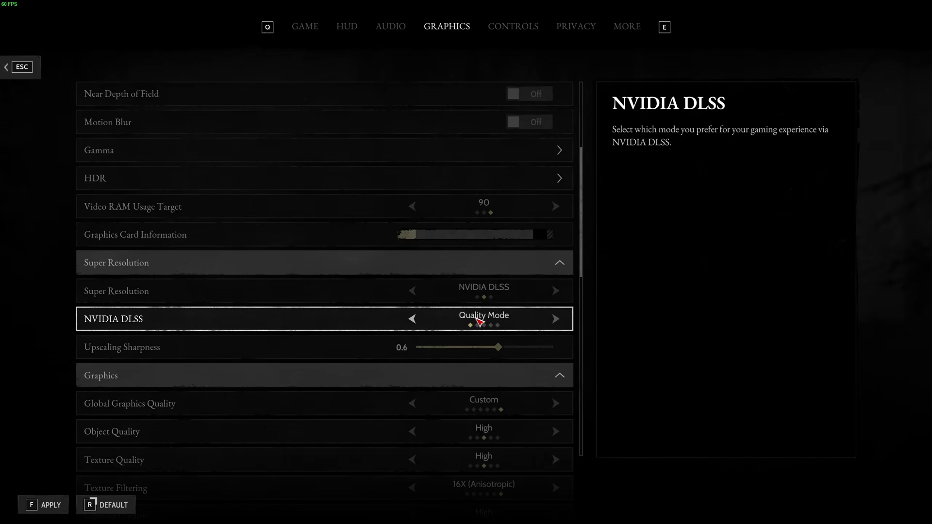
{"action": "scroll", "coordinate": [486, 315], "scroll_direction": "down", "scroll_amount": 1}
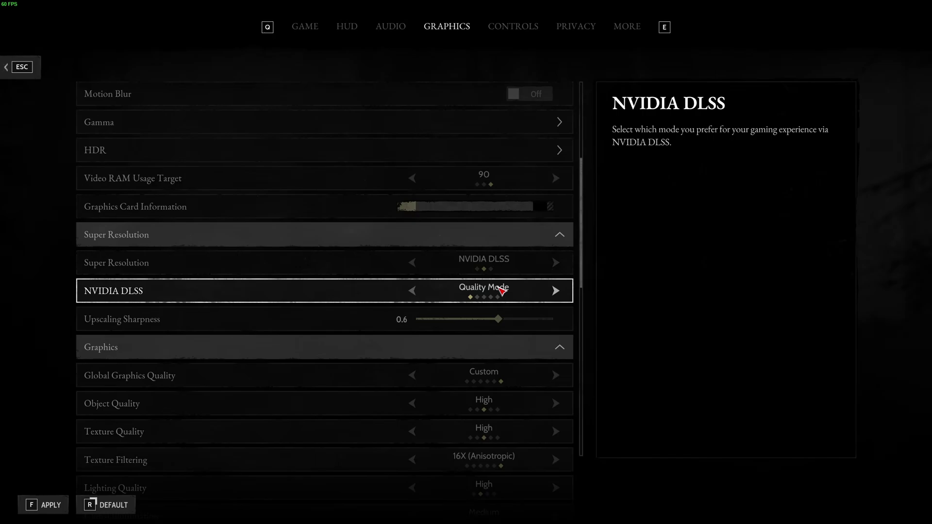
Set the NVIDIA DLSS mode to DLAA Mode
{"action": "left_click", "coordinate": [553, 291]}
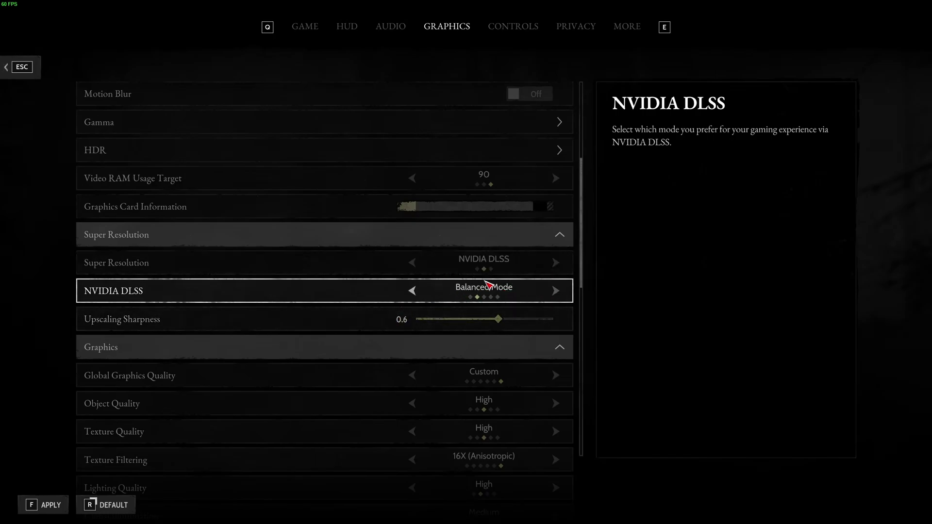
{"action": "left_click", "coordinate": [556, 291]}
{"action": "left_click", "coordinate": [555, 291]}
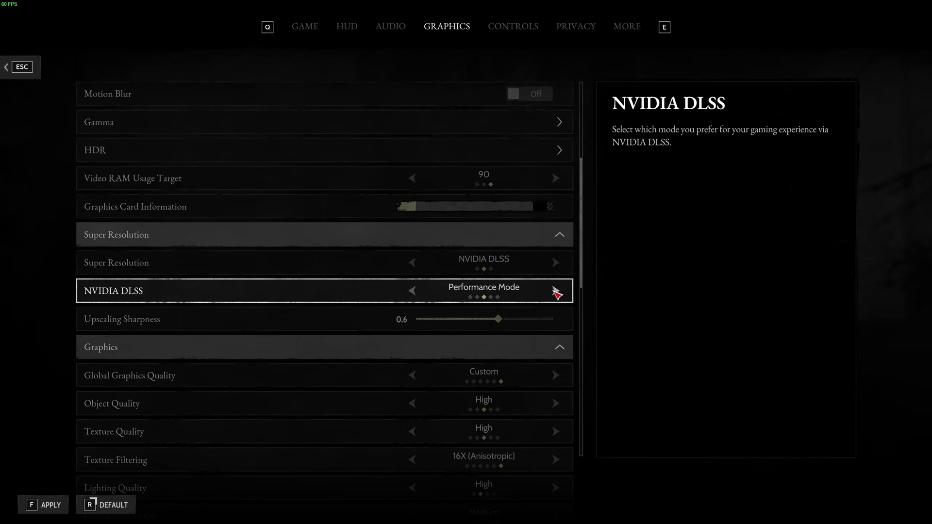
{"action": "left_click", "coordinate": [555, 291]}
Try Upscaling Sharpness at 0.8 and return it to 0.6
{"action": "scroll", "coordinate": [484, 296], "scroll_direction": "down", "scroll_amount": 2}
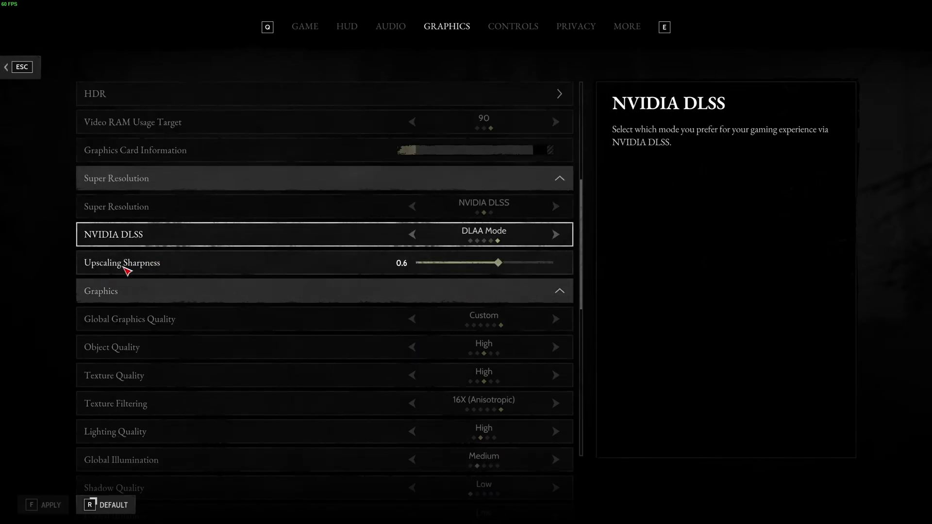
{"action": "left_click_drag", "start_coordinate": [497, 264], "coordinate": [525, 268]}
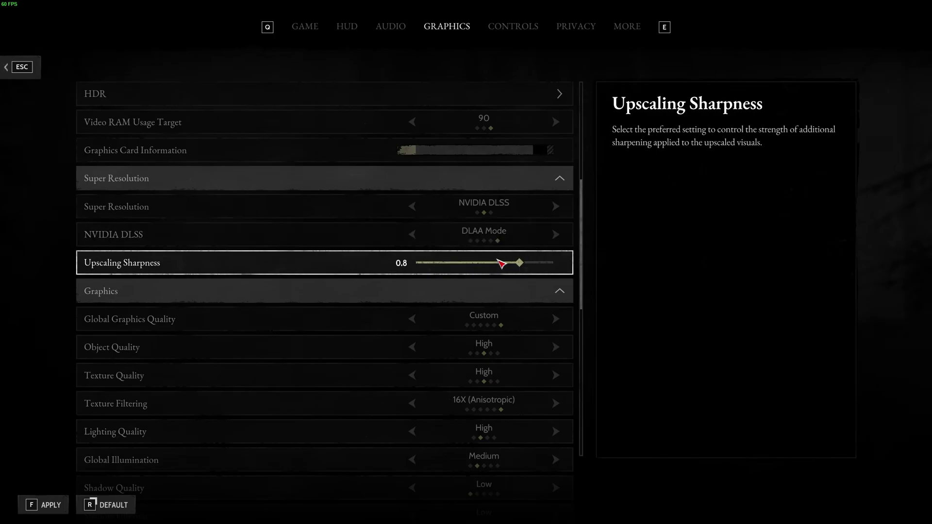
{"action": "mouse_move", "coordinate": [521, 268]}
{"action": "left_mouse_down"}
{"action": "mouse_move", "coordinate": [453, 267]}
{"action": "mouse_move", "coordinate": [503, 267]}
{"action": "left_mouse_up"}
Switch Super Resolution to AMD FSR and set its mode to NativeAA Mode
{"action": "left_click", "coordinate": [556, 208]}
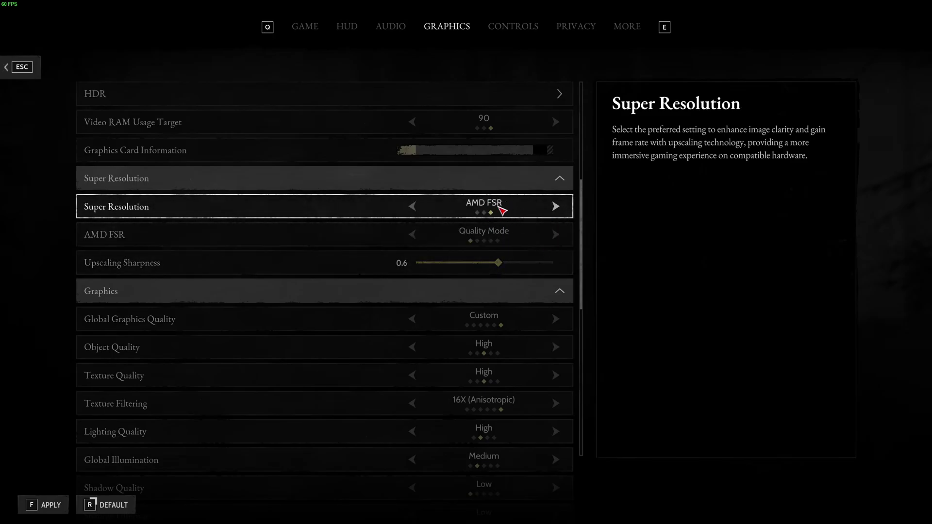
{"action": "left_click", "coordinate": [556, 234]}
{"action": "left_click", "coordinate": [556, 234]}
{"action": "left_click", "coordinate": [556, 235]}
{"action": "left_click", "coordinate": [556, 235]}
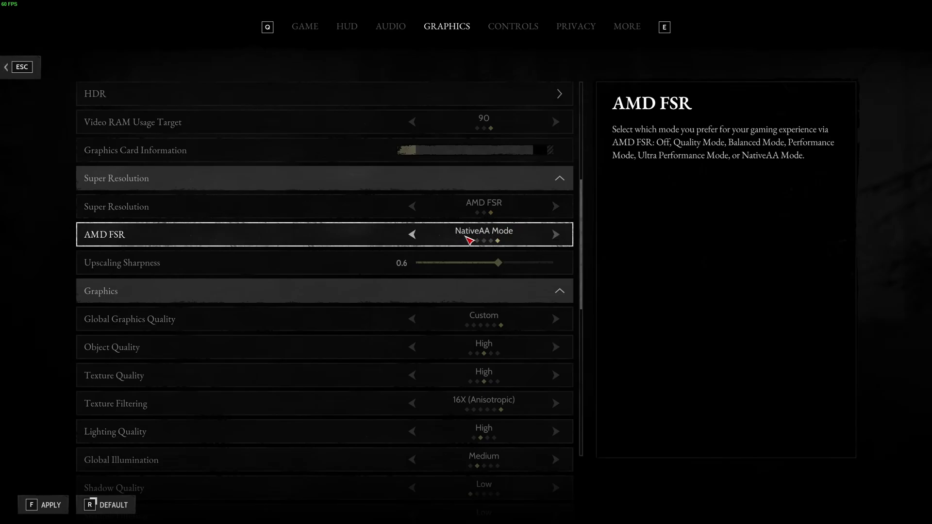
Return the AMD FSR setting to Quality Mode
{"action": "left_click", "coordinate": [414, 235]}
{"action": "left_click", "coordinate": [413, 235]}
{"action": "left_click", "coordinate": [414, 235]}
{"action": "left_click", "coordinate": [414, 235]}
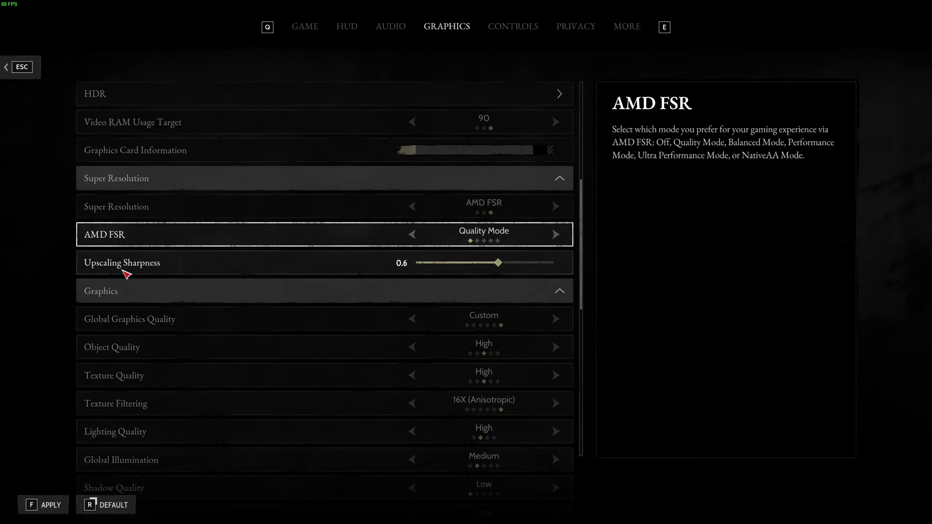
Turn Super Resolution off and look over the neighbouring graphics settings
{"action": "left_click", "coordinate": [411, 208]}
{"action": "left_click", "coordinate": [412, 209]}
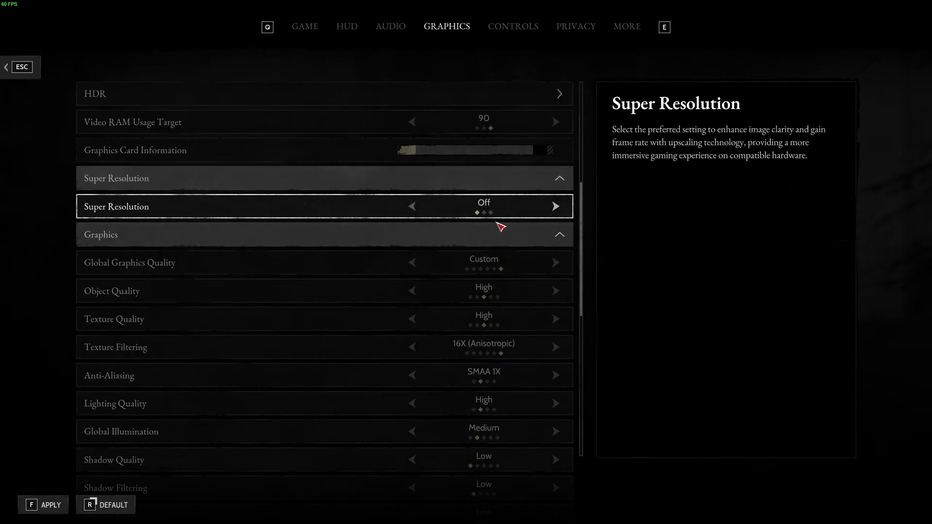
{"action": "scroll", "coordinate": [501, 223], "scroll_direction": "down", "scroll_amount": 2}
{"action": "scroll", "coordinate": [508, 299], "scroll_direction": "up", "scroll_amount": 3}
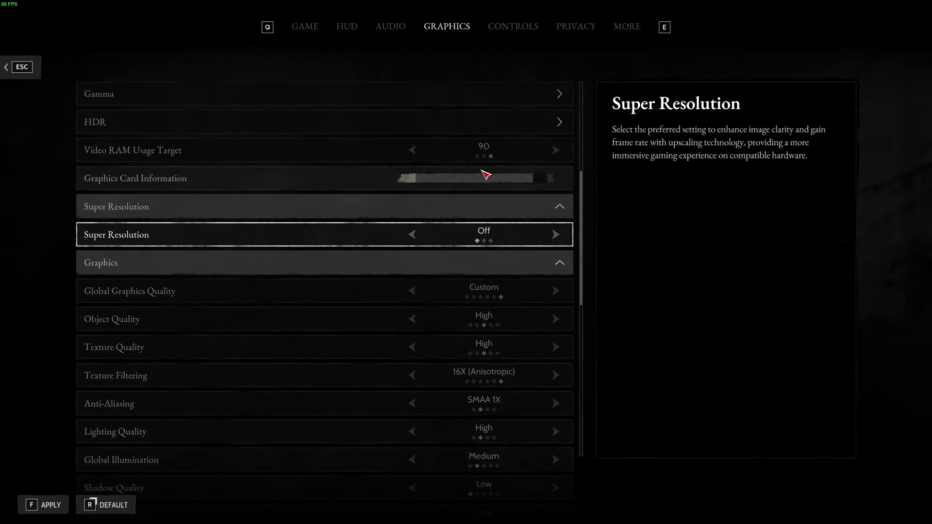
{"action": "scroll", "coordinate": [514, 260], "scroll_direction": "up", "scroll_amount": 3}
{"action": "scroll", "coordinate": [503, 263], "scroll_direction": "down", "scroll_amount": 3}
Set Super Resolution back to NVIDIA DLSS after trying AMD FSR once more
{"action": "left_click", "coordinate": [555, 234]}
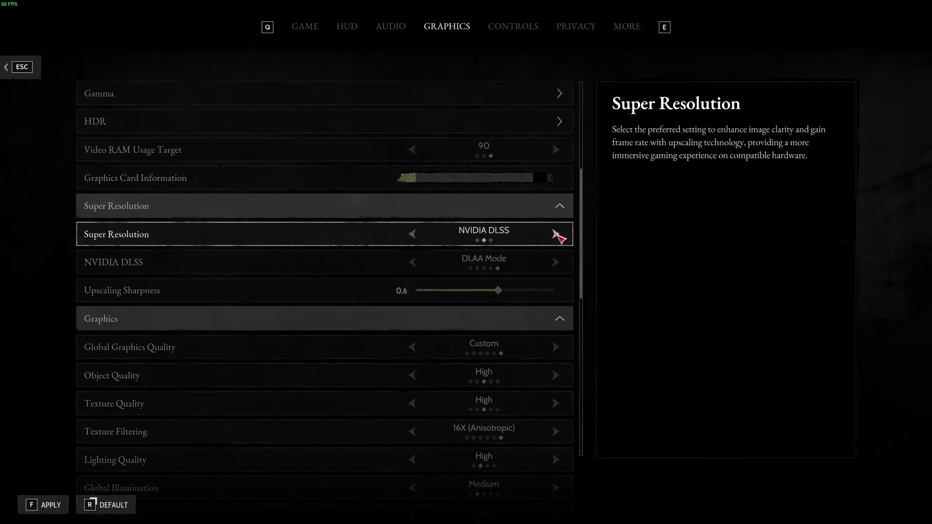
{"action": "left_click", "coordinate": [555, 234]}
{"action": "left_click", "coordinate": [411, 234]}
Try Texture Quality at Low and return it to High
{"action": "scroll", "coordinate": [495, 271], "scroll_direction": "down", "scroll_amount": 6}
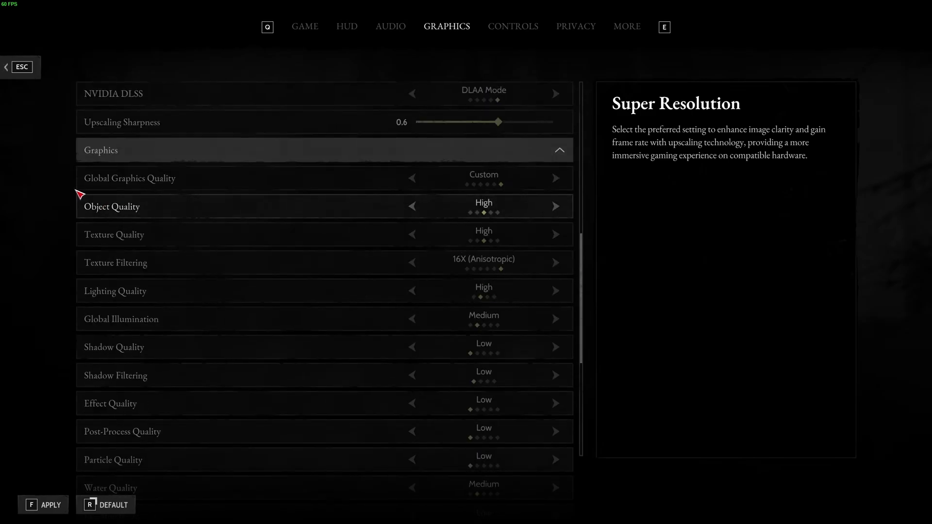
{"action": "scroll", "coordinate": [505, 189], "scroll_direction": "down", "scroll_amount": 1}
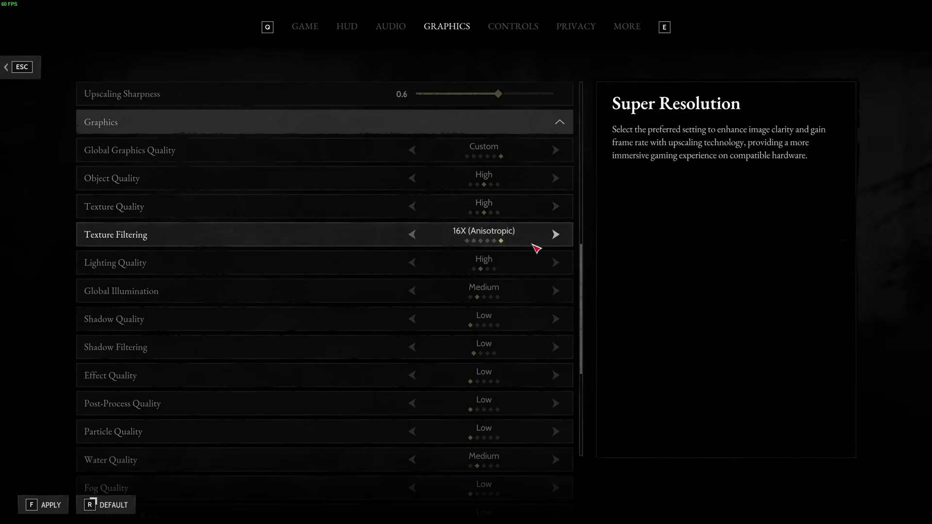
{"action": "scroll", "coordinate": [491, 253], "scroll_direction": "up", "scroll_amount": 4}
{"action": "scroll", "coordinate": [392, 193], "scroll_direction": "up", "scroll_amount": 3}
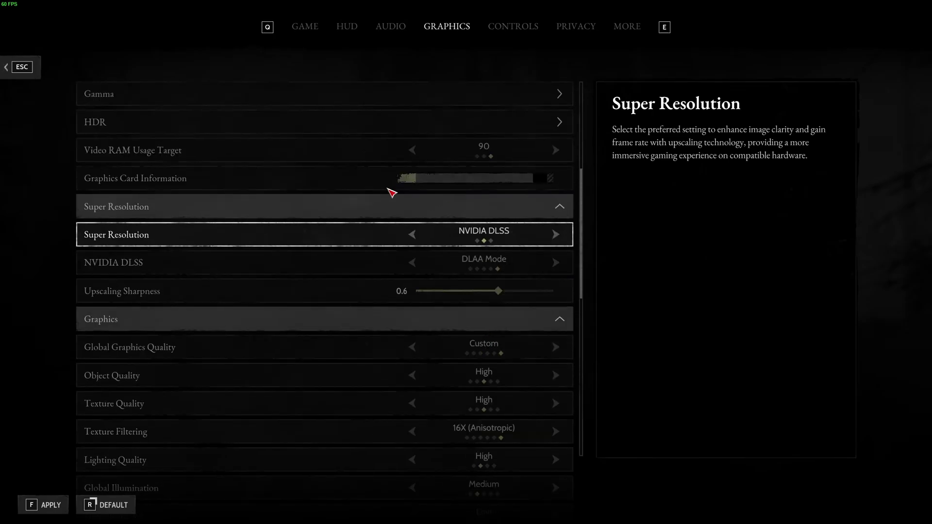
{"action": "scroll", "coordinate": [471, 204], "scroll_direction": "down", "scroll_amount": 6}
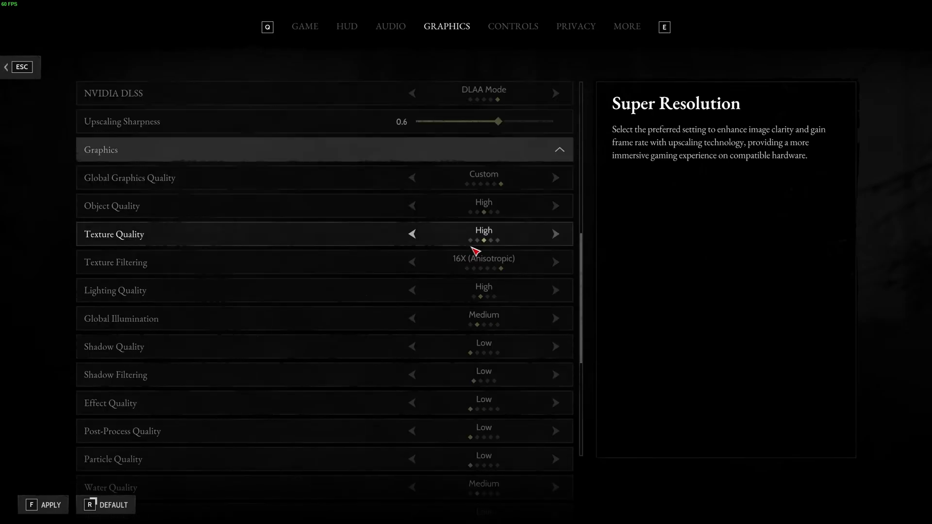
{"action": "left_click", "coordinate": [411, 242]}
{"action": "left_click", "coordinate": [412, 243]}
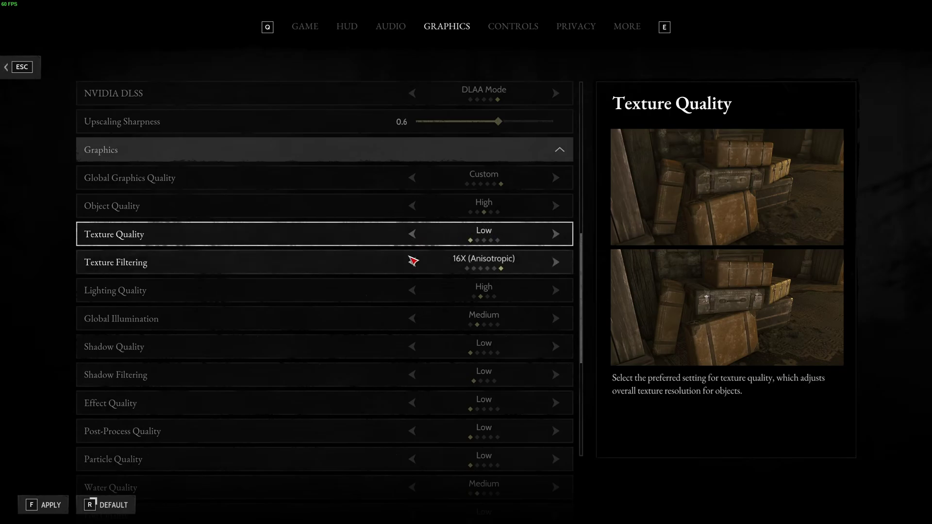
{"action": "left_click", "coordinate": [556, 235]}
{"action": "left_click", "coordinate": [556, 235]}
Lower Texture Filtering to 4X (Anisotropic) and Texture Quality to Low
{"action": "left_click", "coordinate": [413, 263]}
{"action": "left_click", "coordinate": [555, 262]}
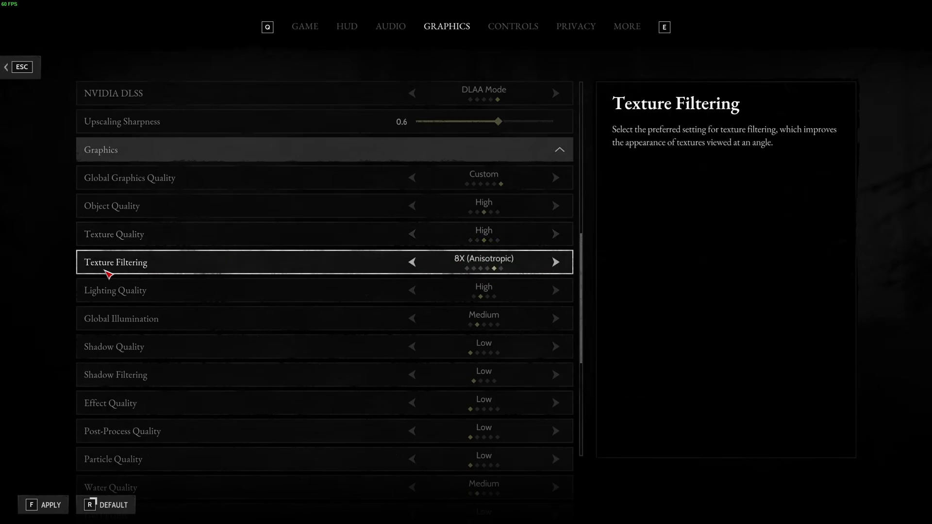
{"action": "left_click", "coordinate": [412, 235]}
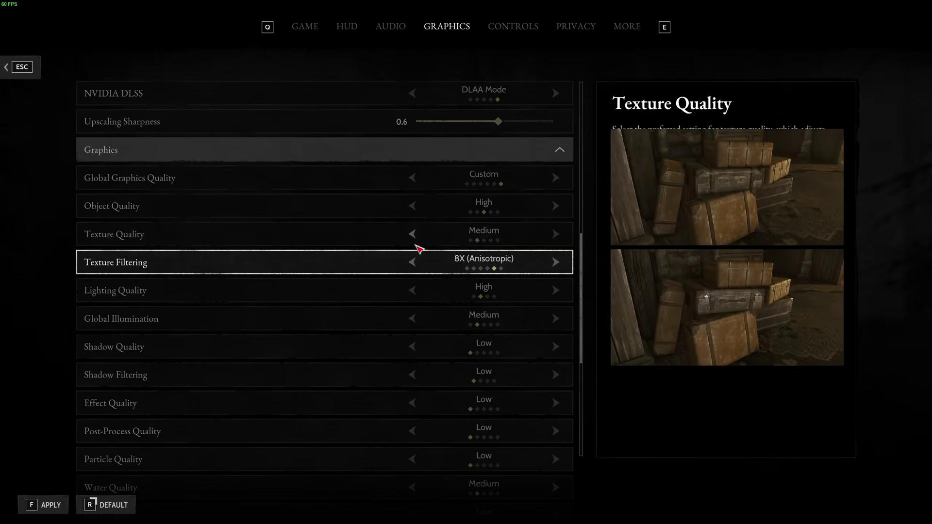
{"action": "left_click", "coordinate": [413, 263]}
{"action": "left_click", "coordinate": [413, 265]}
{"action": "left_click", "coordinate": [412, 235]}
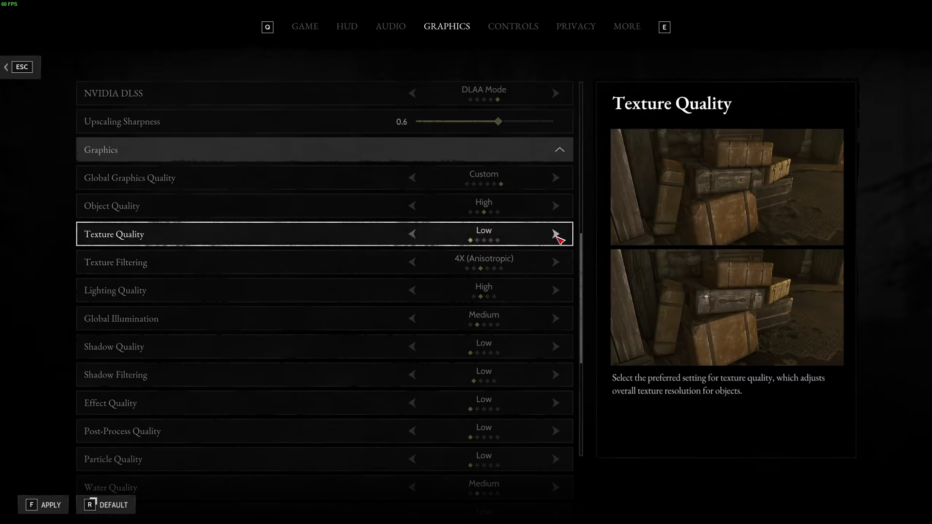
Restore Texture Quality to High and Texture Filtering to 16X (Anisotropic)
{"action": "left_click", "coordinate": [556, 235]}
{"action": "left_click", "coordinate": [556, 235]}
{"action": "left_click", "coordinate": [556, 263]}
{"action": "left_click", "coordinate": [556, 263]}
Try the other Global Illumination levels and raise the setting to Ultra
{"action": "scroll", "coordinate": [470, 270], "scroll_direction": "down", "scroll_amount": 1}
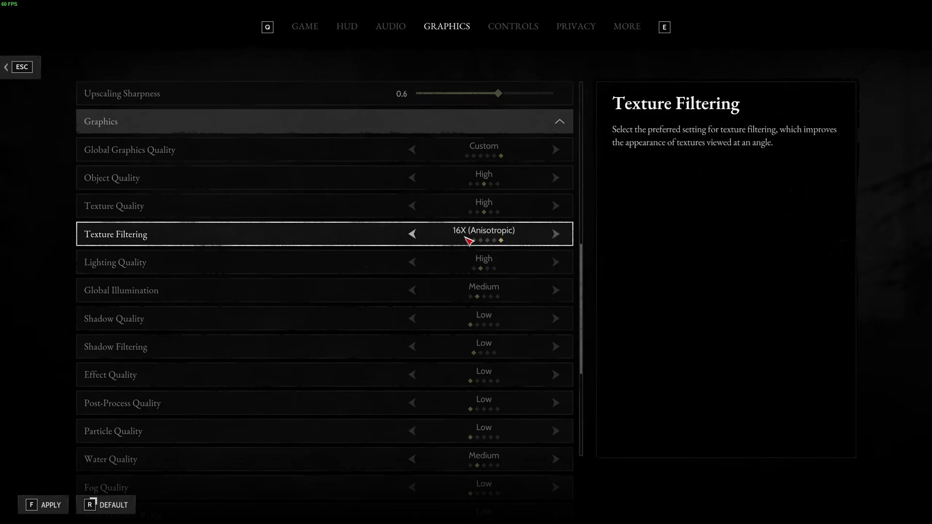
{"action": "scroll", "coordinate": [379, 330], "scroll_direction": "down", "scroll_amount": 1}
{"action": "scroll", "coordinate": [376, 329], "scroll_direction": "down", "scroll_amount": 1}
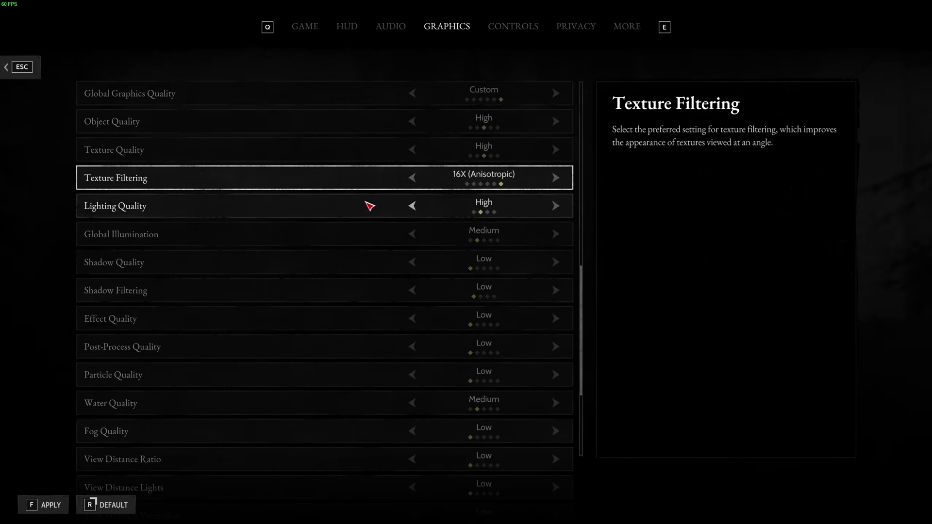
{"action": "left_click", "coordinate": [131, 237]}
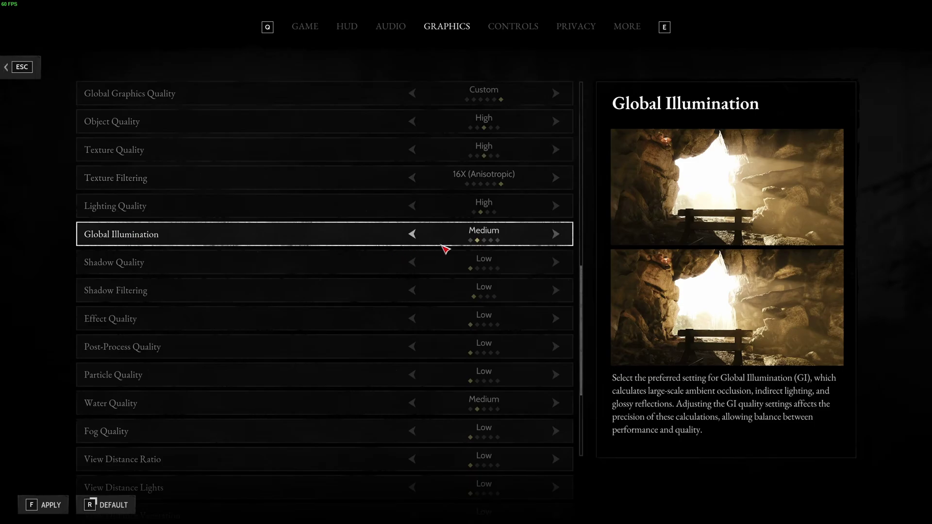
{"action": "left_click", "coordinate": [412, 234]}
{"action": "double_click", "coordinate": [556, 234]}
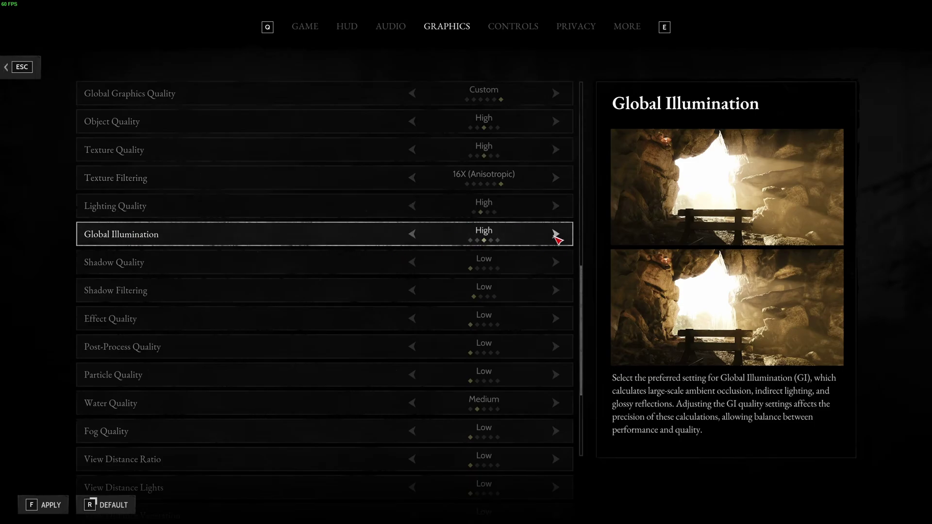
{"action": "left_click", "coordinate": [555, 234]}
{"action": "left_click", "coordinate": [553, 234]}
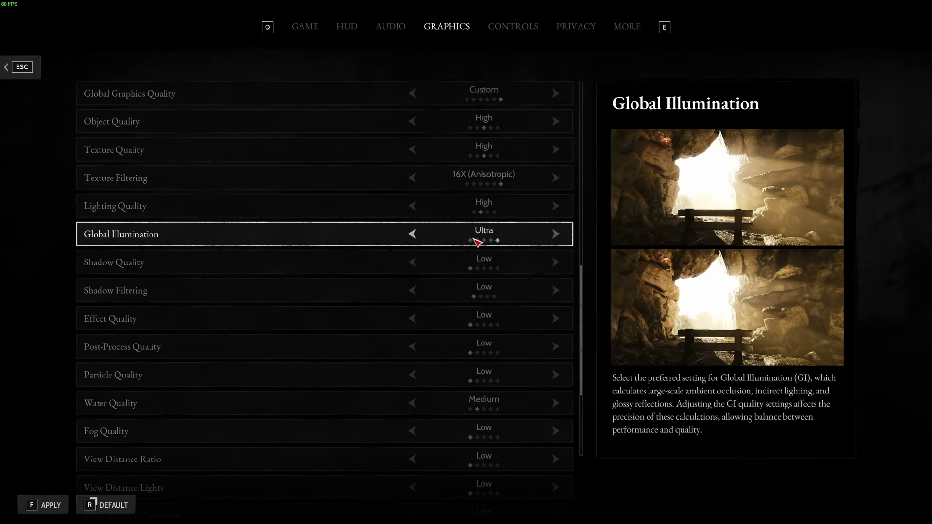
Bring Global Illumination back down to Medium
{"action": "left_click", "coordinate": [419, 236]}
{"action": "left_click", "coordinate": [465, 238]}
{"action": "double_click", "coordinate": [416, 236]}
{"action": "left_click", "coordinate": [554, 235]}
Examine the descriptions of Shadow Quality, Shadow Filtering, Effect Quality and Post-Process Quality
{"action": "scroll", "coordinate": [431, 346], "scroll_direction": "down", "scroll_amount": 1}
{"action": "left_click", "coordinate": [146, 237]}
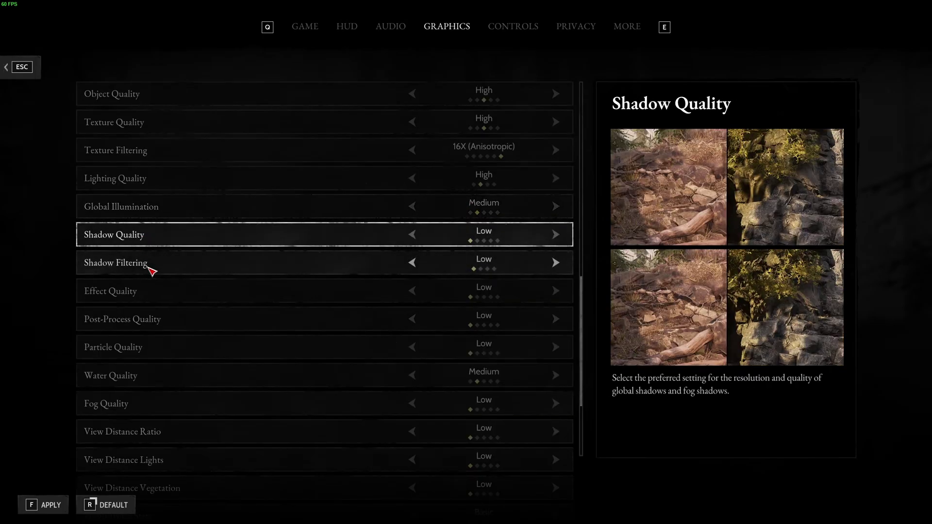
{"action": "left_click", "coordinate": [168, 268]}
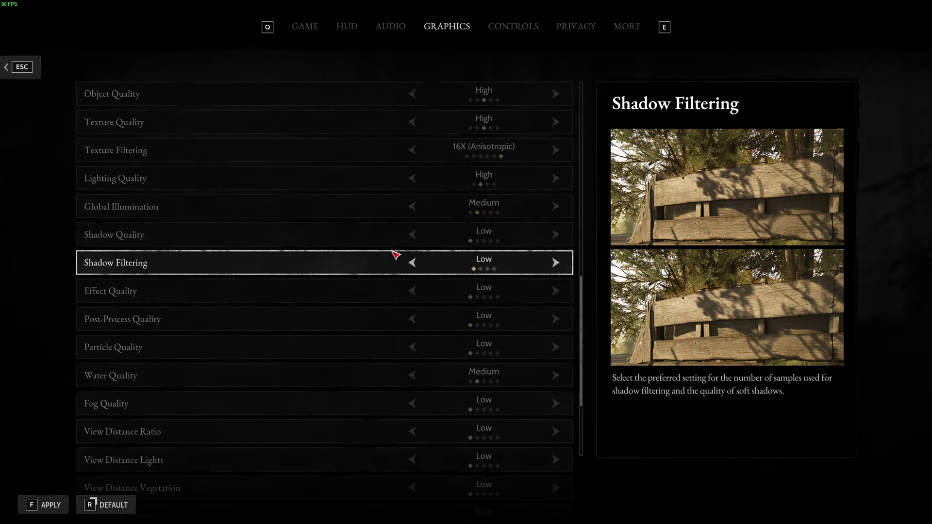
{"action": "scroll", "coordinate": [386, 272], "scroll_direction": "down", "scroll_amount": 1}
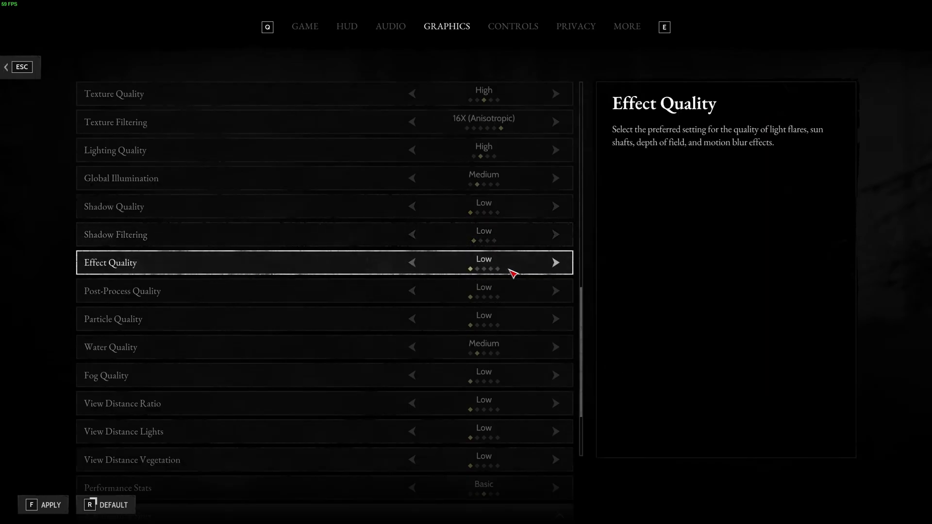
{"action": "scroll", "coordinate": [310, 266], "scroll_direction": "down", "scroll_amount": 1}
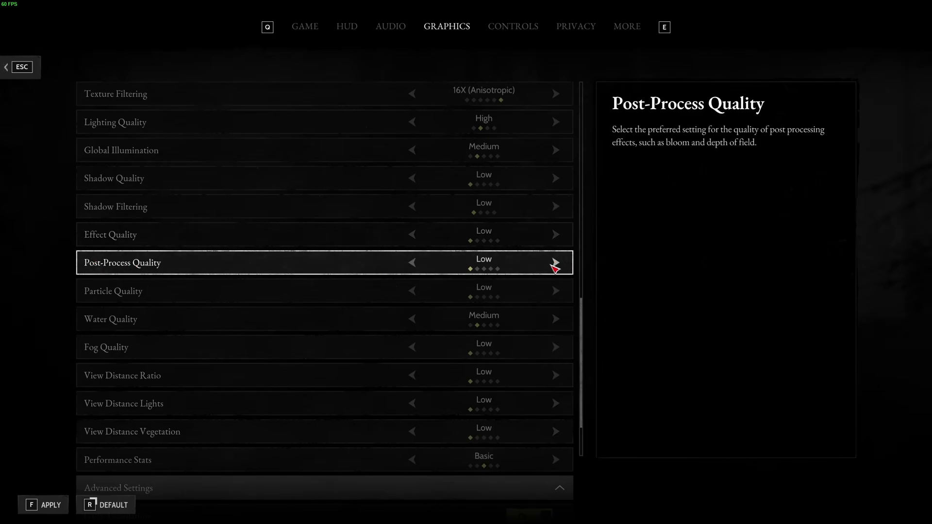
Try Water Quality at Low and set it to High
{"action": "scroll", "coordinate": [201, 274], "scroll_direction": "down", "scroll_amount": 2}
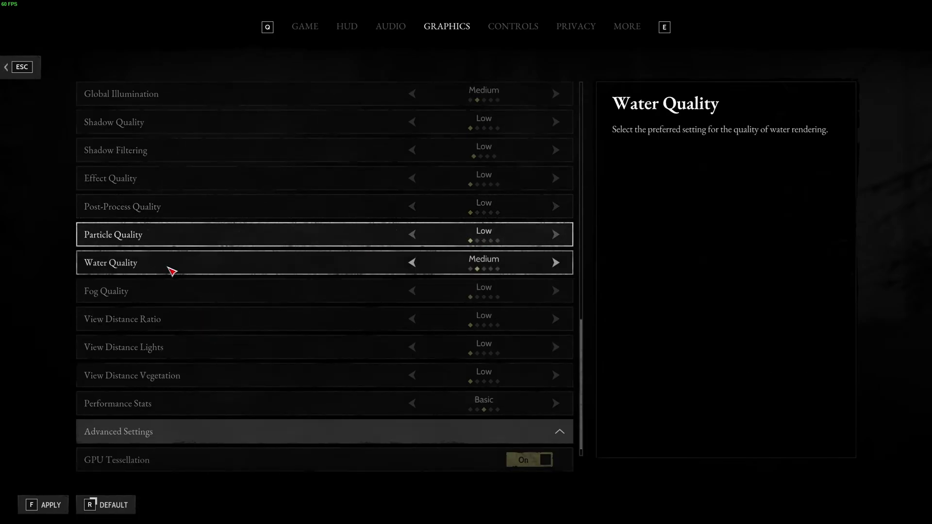
{"action": "left_click", "coordinate": [557, 266]}
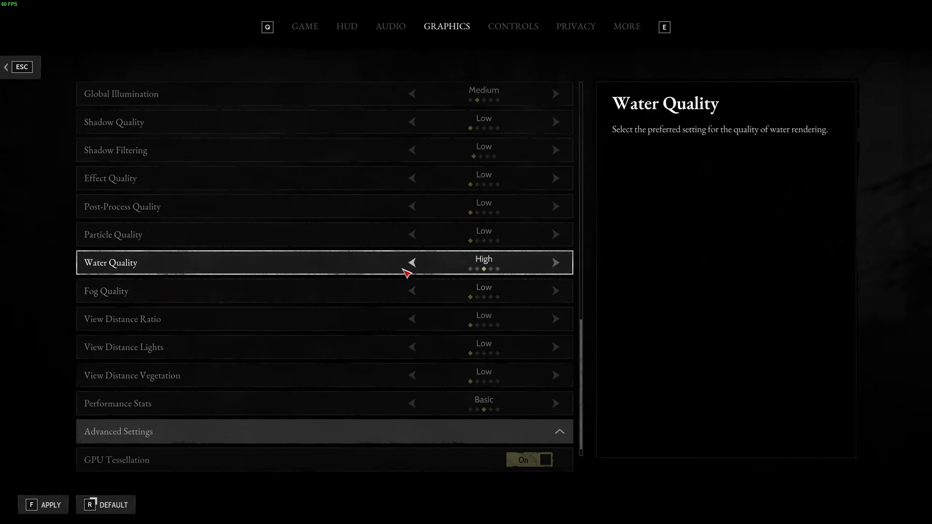
{"action": "left_click", "coordinate": [416, 264]}
{"action": "left_click", "coordinate": [416, 264]}
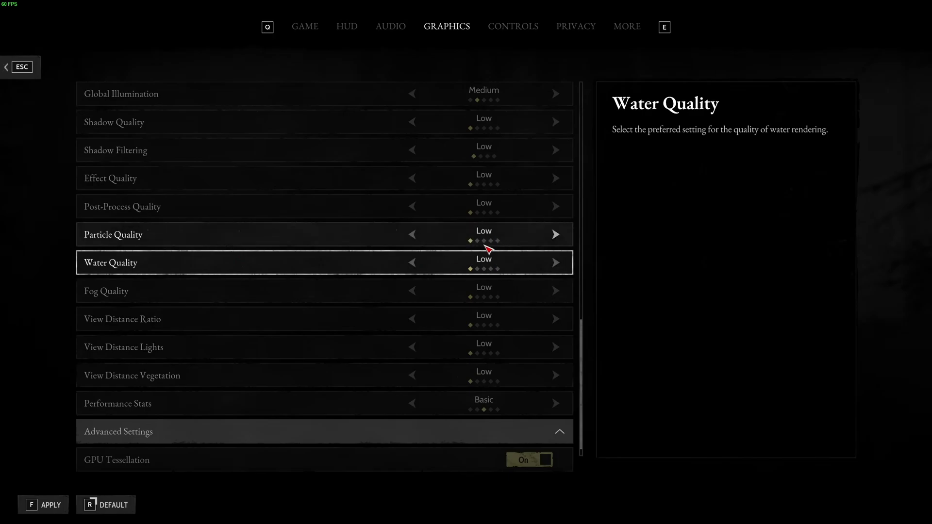
{"action": "left_click", "coordinate": [557, 265]}
{"action": "left_click", "coordinate": [560, 263]}
Try Performance Stats at Detailed and return the setting to Basic
{"action": "scroll", "coordinate": [257, 316], "scroll_direction": "down", "scroll_amount": 1}
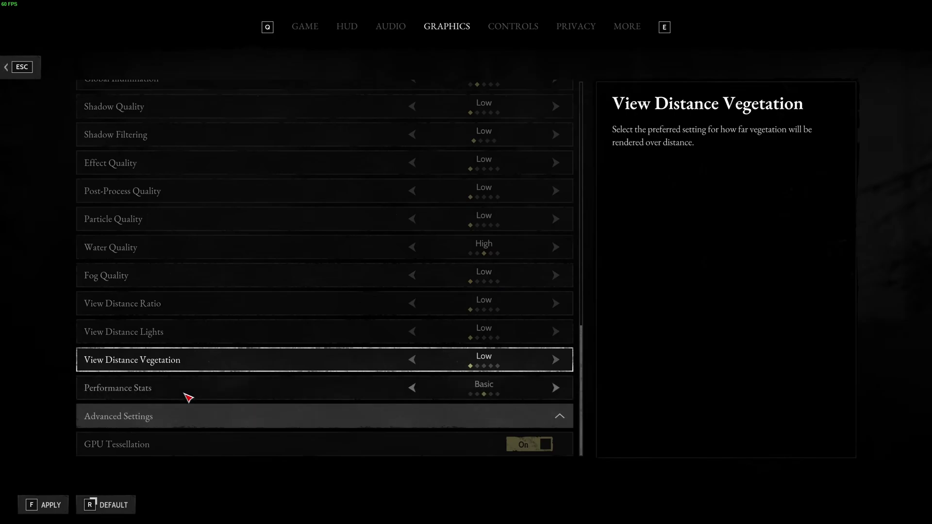
{"action": "left_click", "coordinate": [555, 389]}
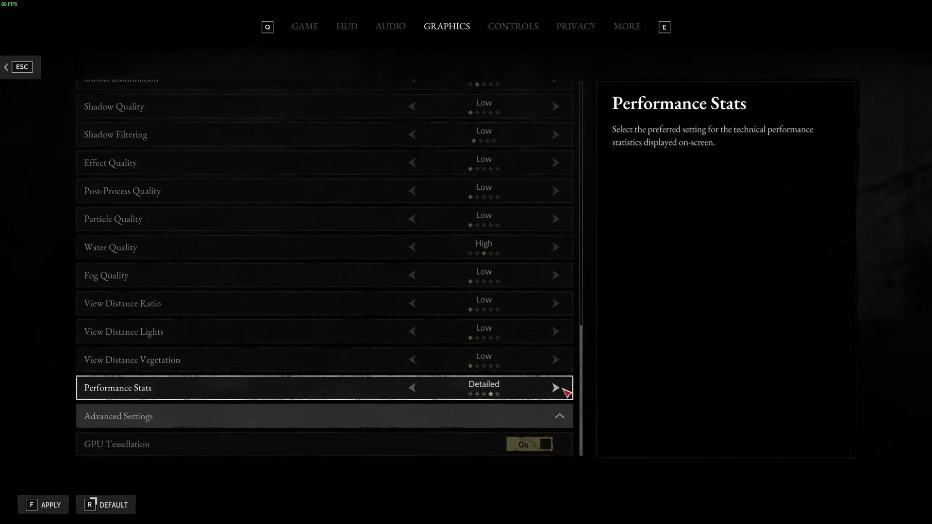
{"action": "left_click", "coordinate": [412, 388]}
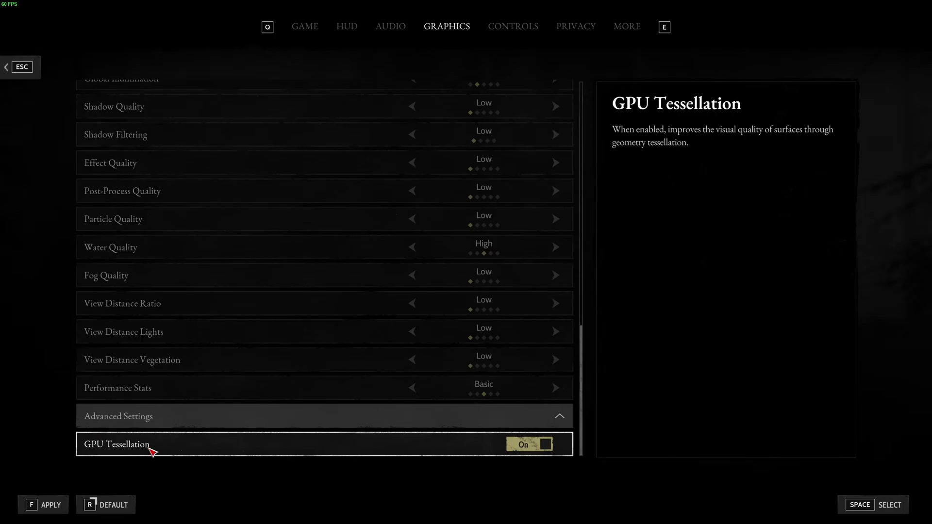
{"action": "scroll", "coordinate": [599, 248], "scroll_direction": "up", "scroll_amount": 10}
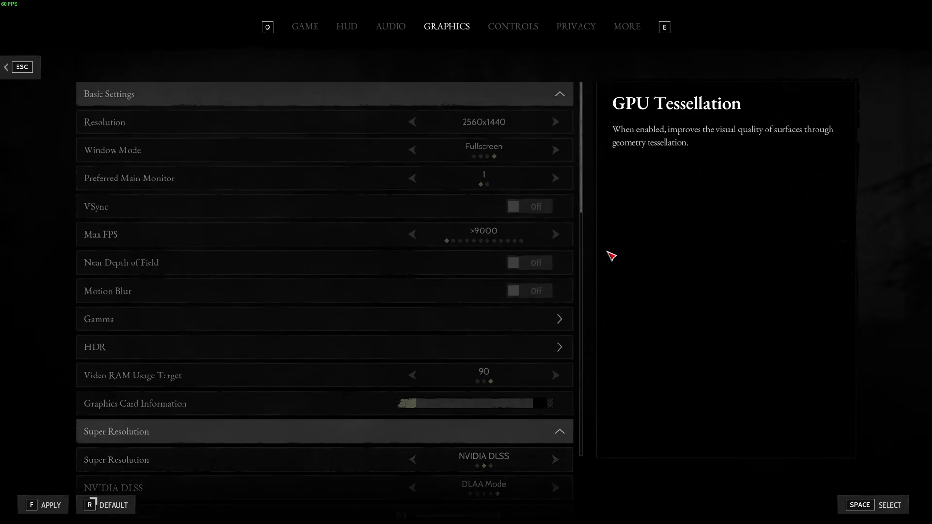